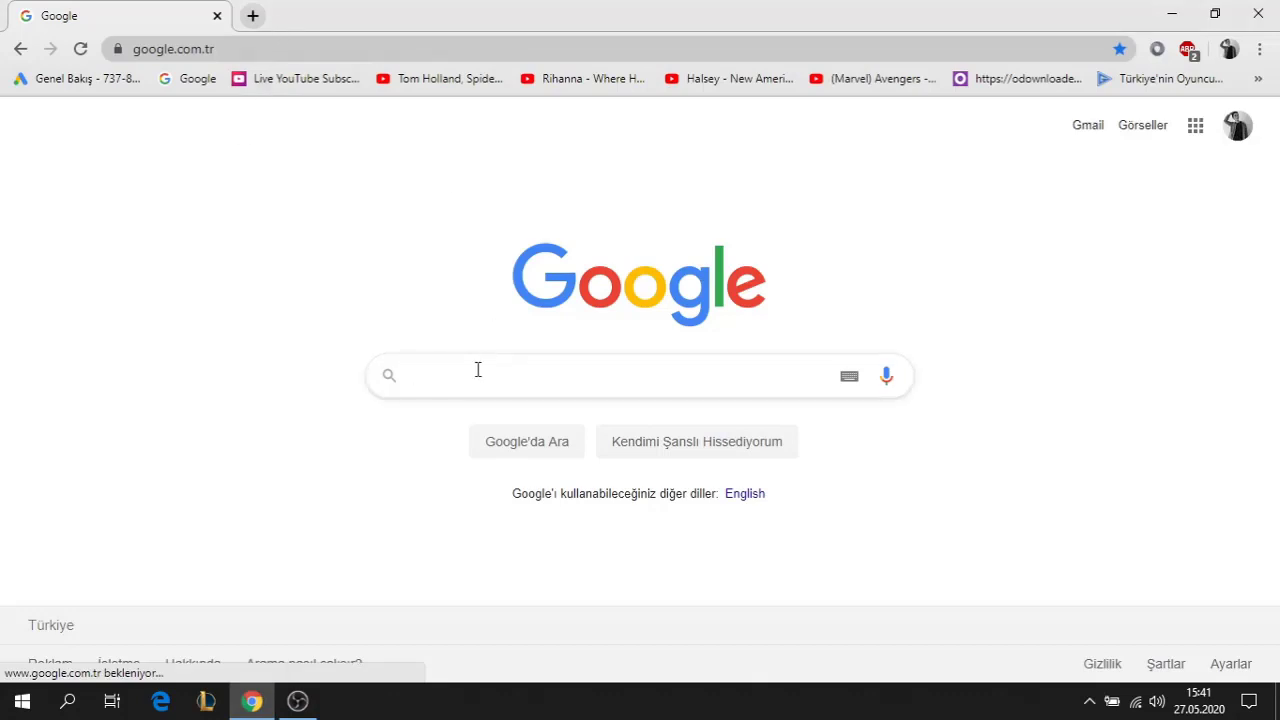
# - Search for Wallpaper Engine and open its download page on saglamindir.net
pyautogui.write('wal')
pyautogui.press('Down')
pyautogui.press('Return')
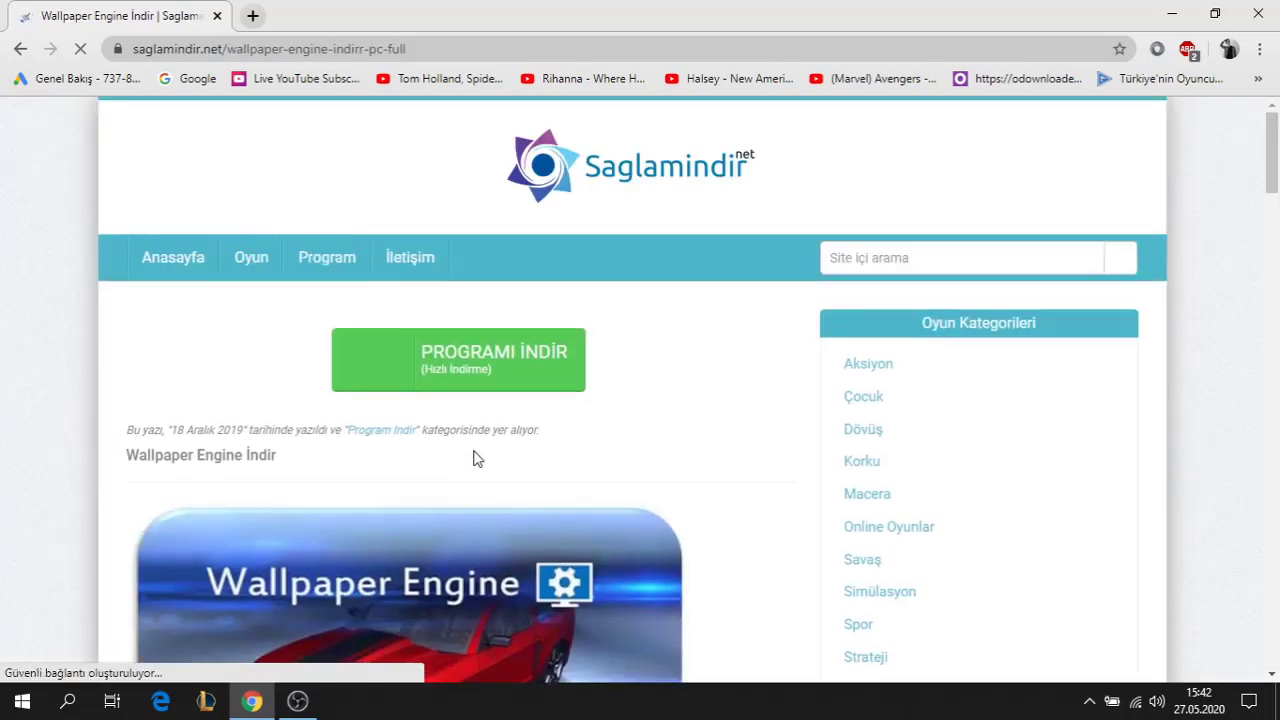
# - Look through the Wallpaper Engine page's usage instructions, system requirements, download mirrors and archive password field
pyautogui.scroll(-15, 700, 420)
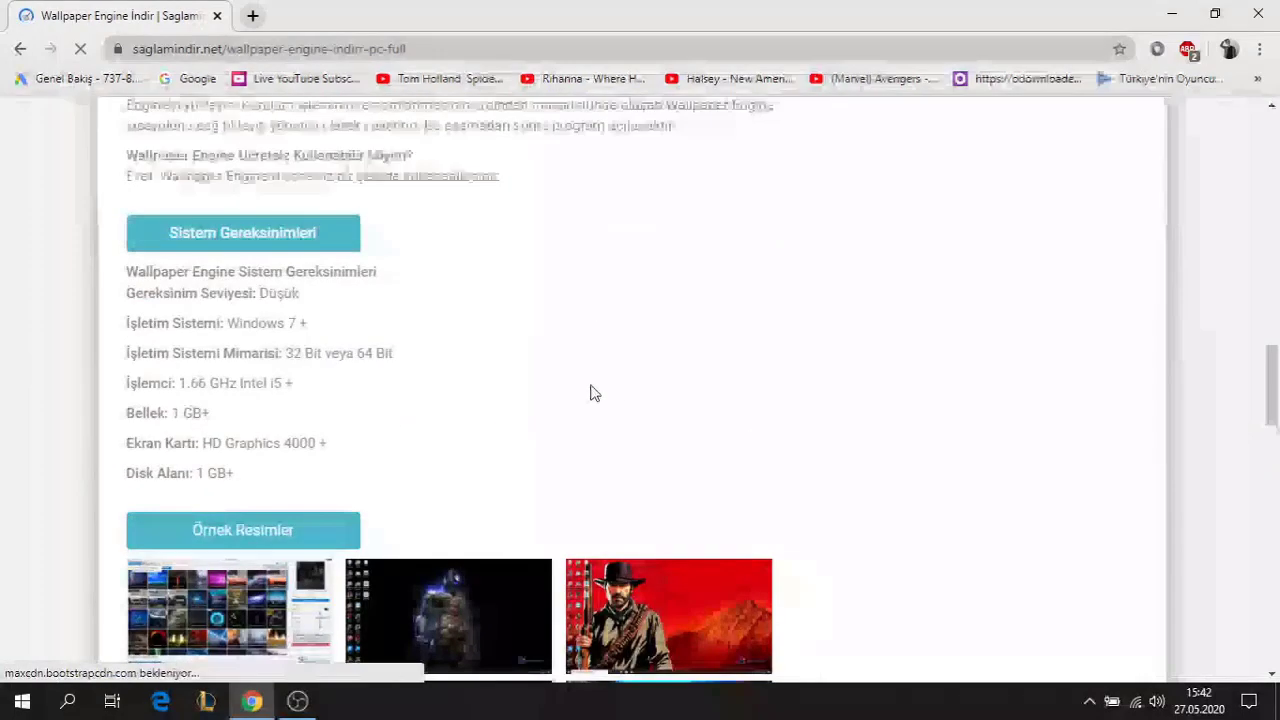
pyautogui.scroll(2, 560, 392)
pyautogui.click(386, 78)
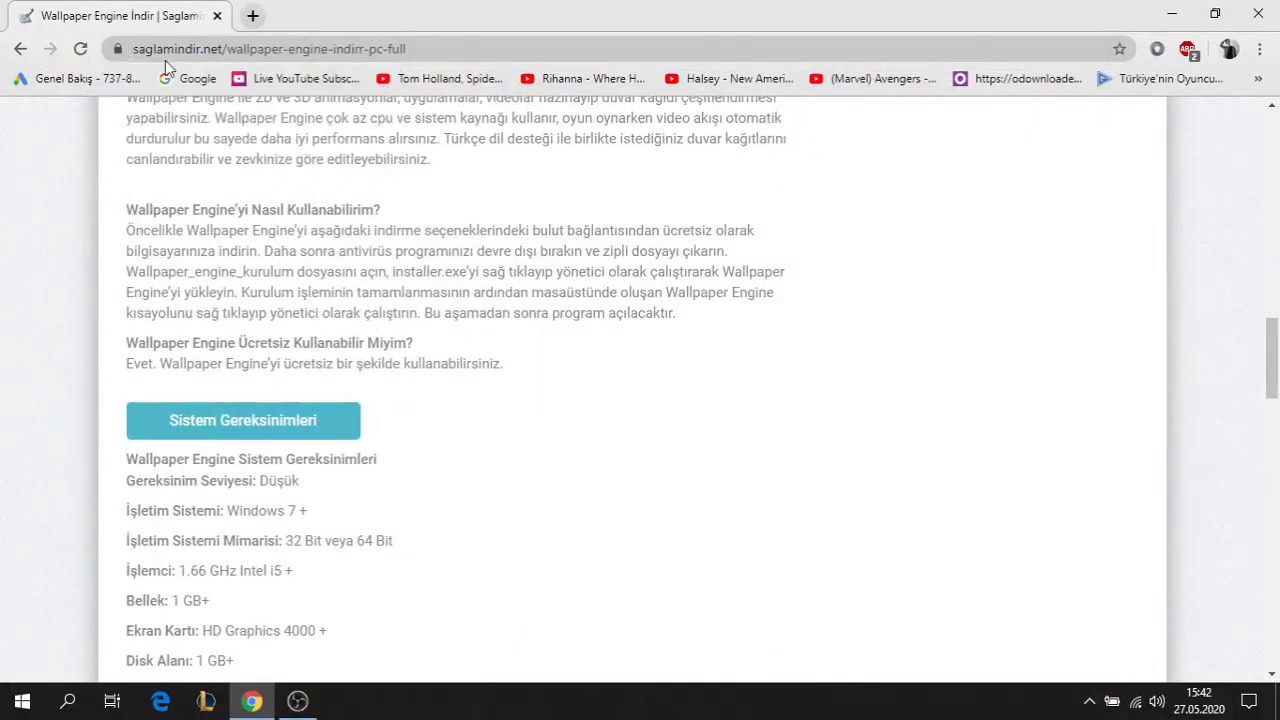
pyautogui.scroll(-18, 600, 396)
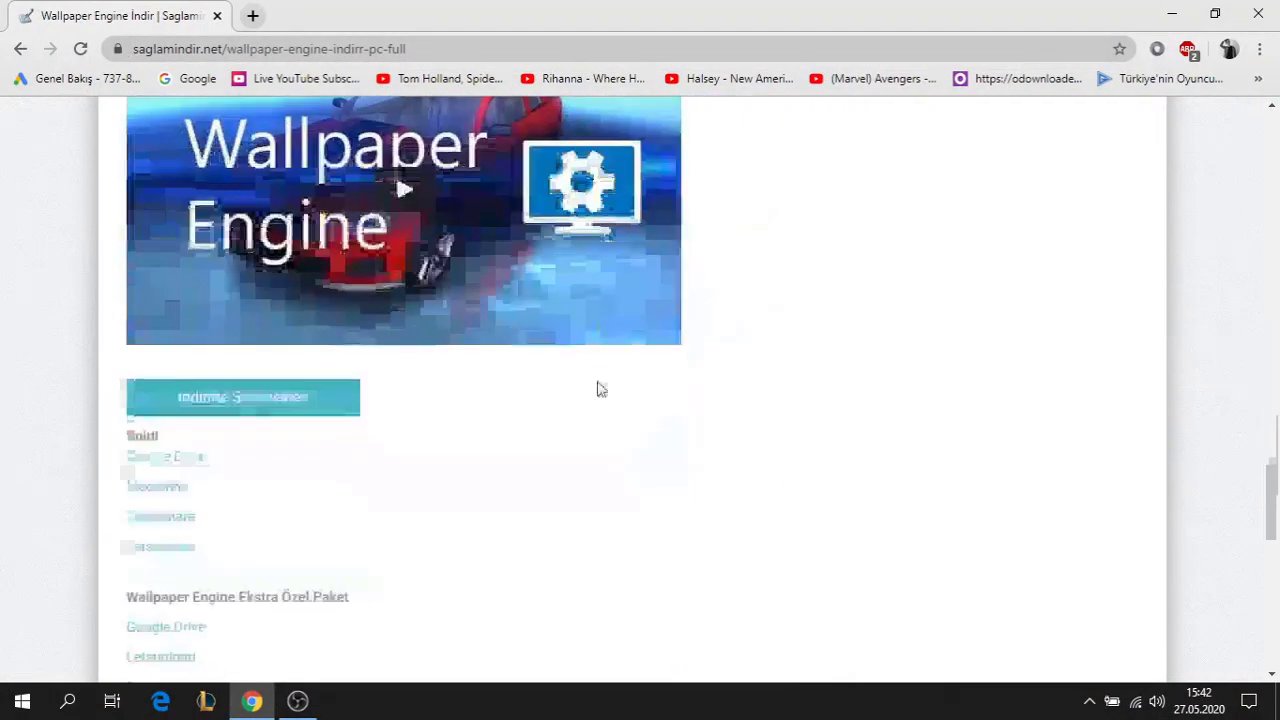
pyautogui.scroll(4, 540, 375)
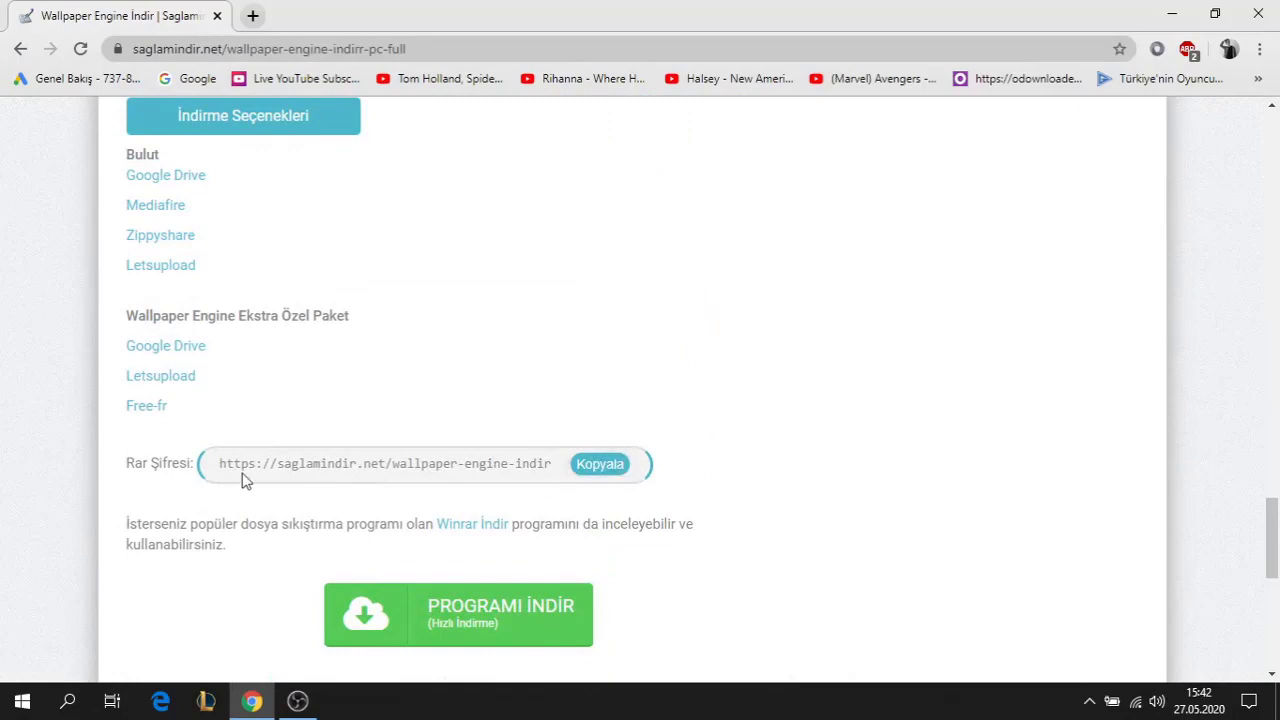
pyautogui.scroll(15, 388, 481)
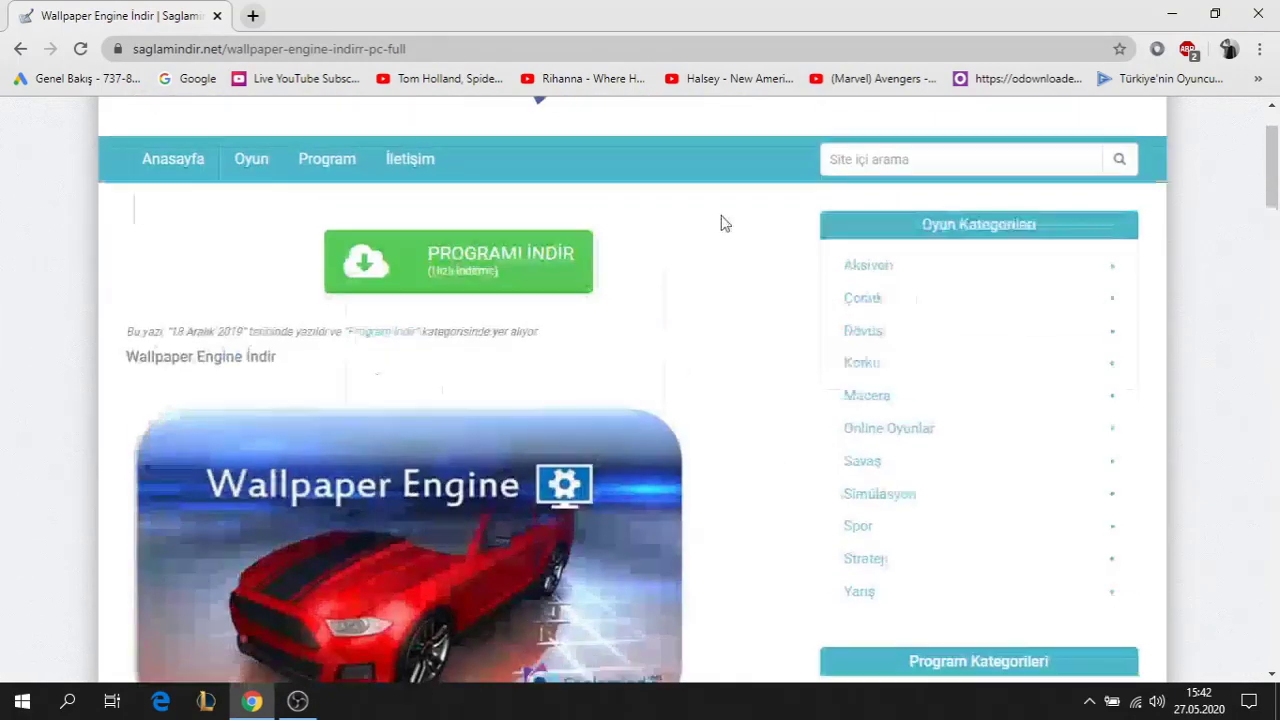
# - Minimize the browser and resume playback of the animated desktop wallpaper in Wallpaper Engine
pyautogui.click(1171, 12)
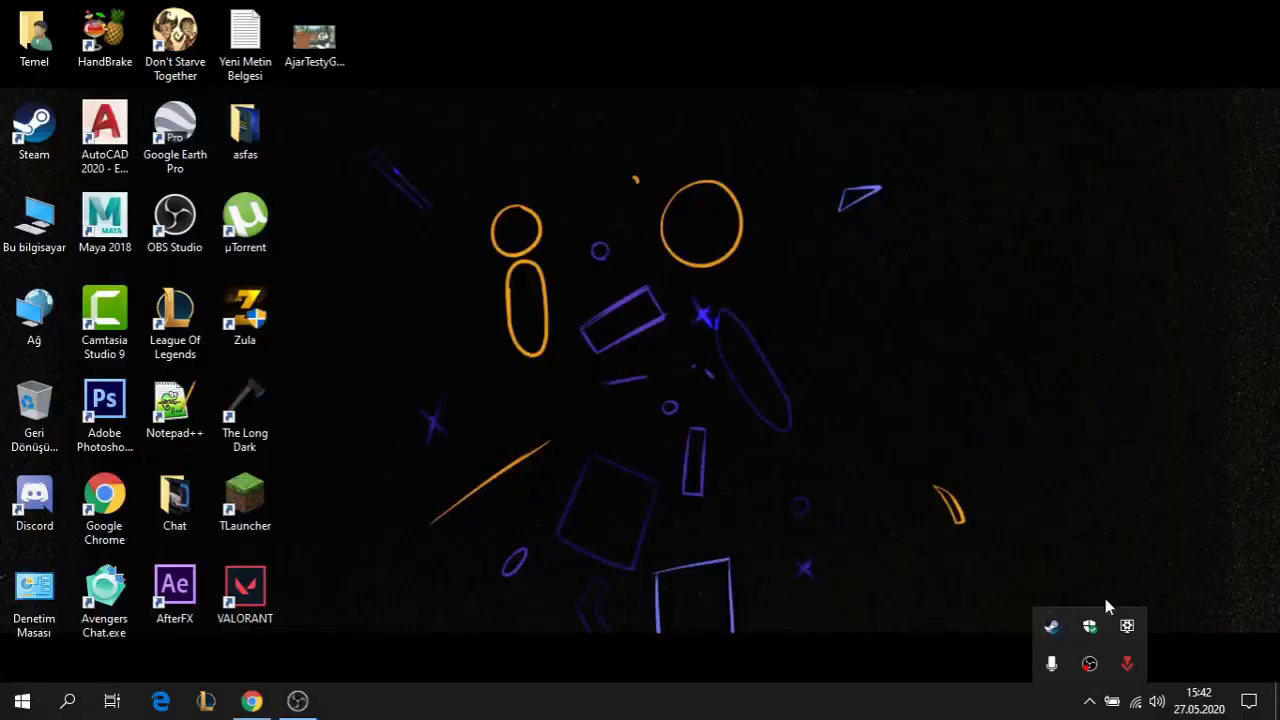
pyautogui.rightClick(1128, 630)
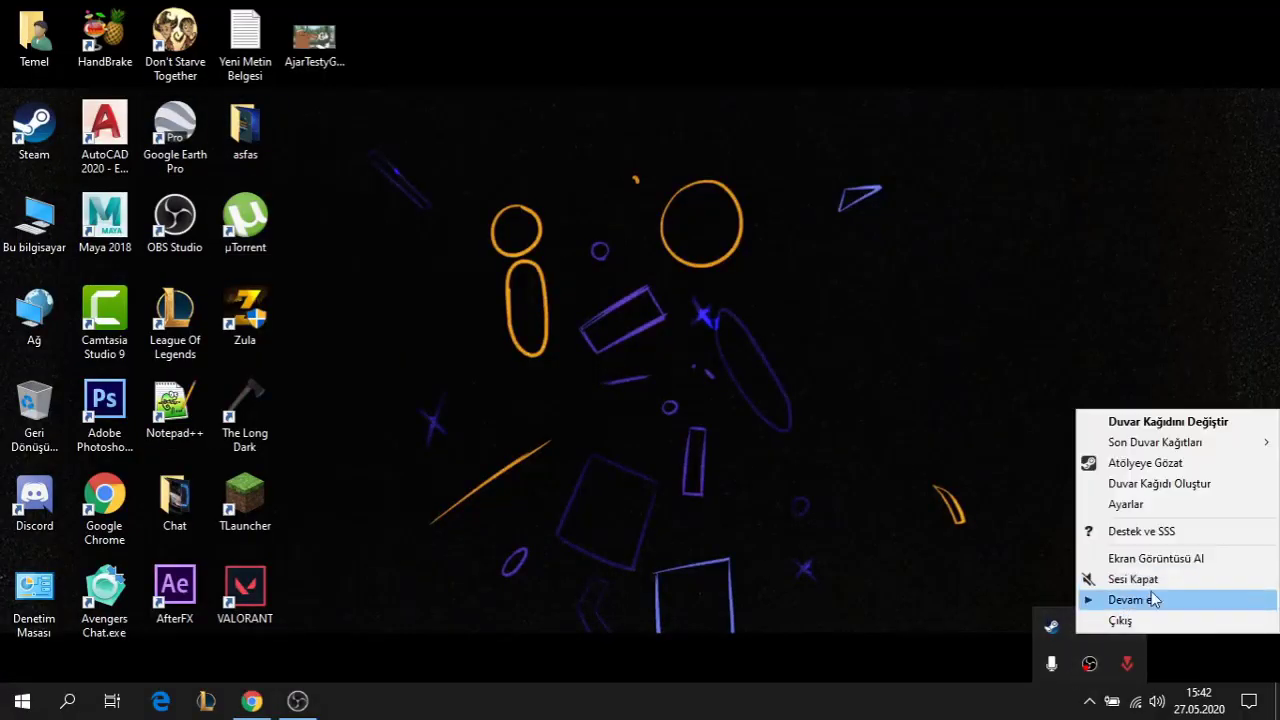
pyautogui.click(1133, 598)
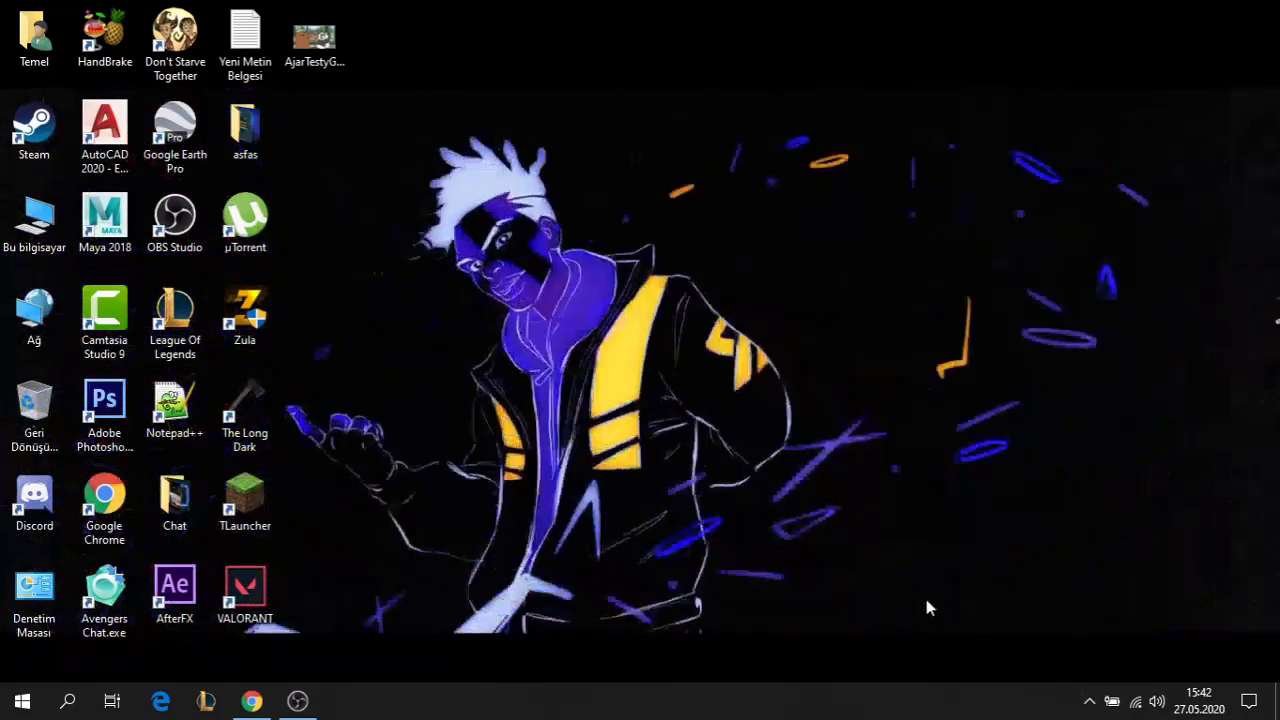
# - Mute the sound of the running Wallpaper Engine wallpaper
pyautogui.click(1087, 701)
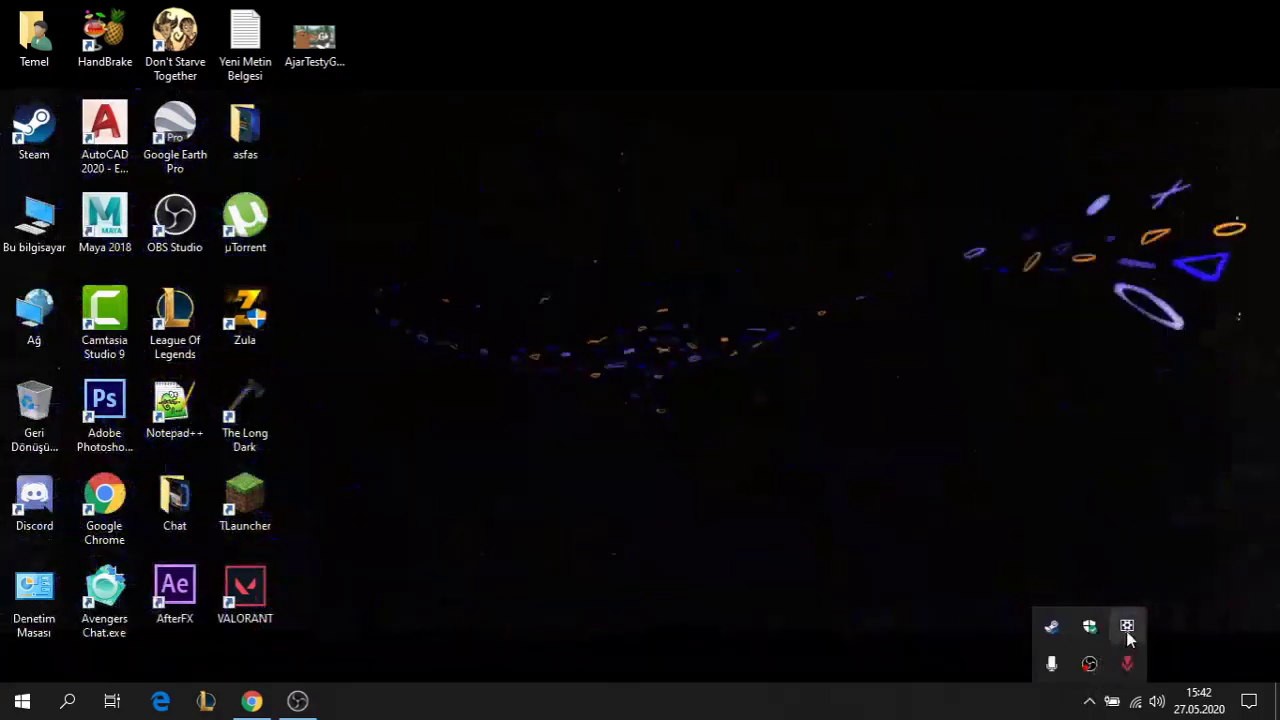
pyautogui.rightClick(1128, 624)
pyautogui.click(1138, 578)
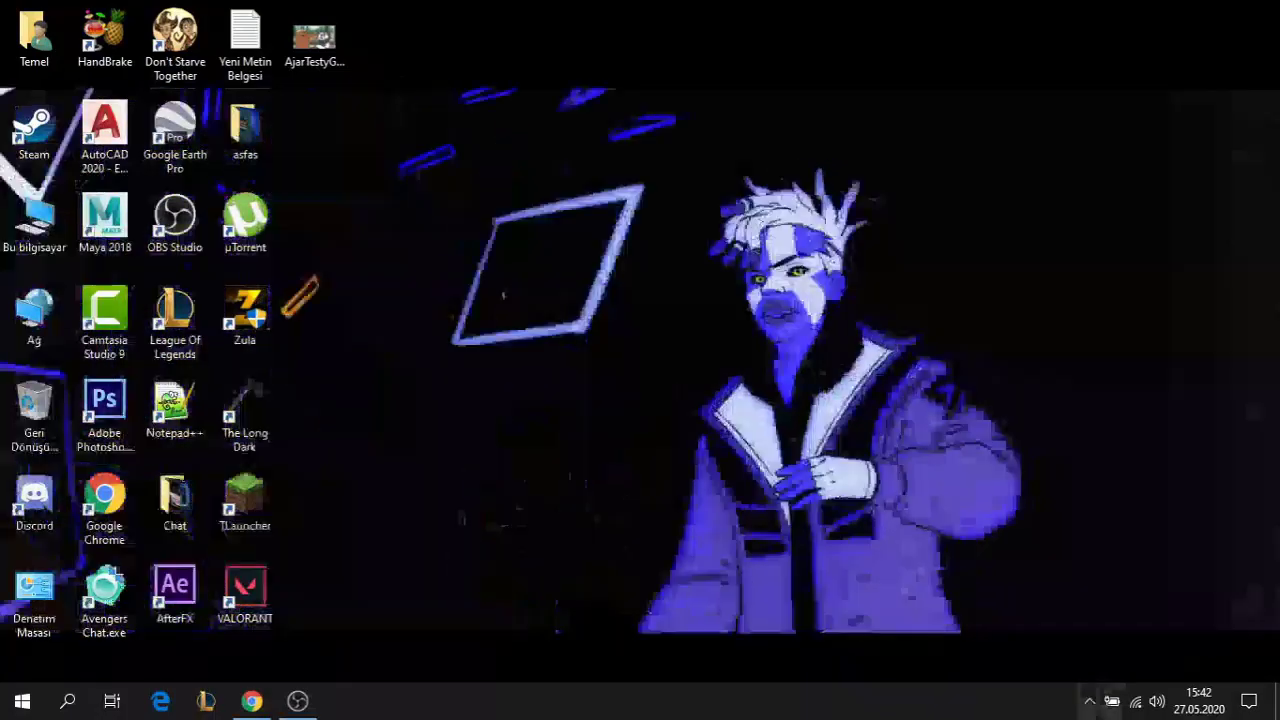
# - Browse the installed wallpapers in Wallpaper Engine and apply Arsenal as the desktop wallpaper
pyautogui.click(1089, 701)
pyautogui.rightClick(1128, 630)
pyautogui.click(1130, 612)
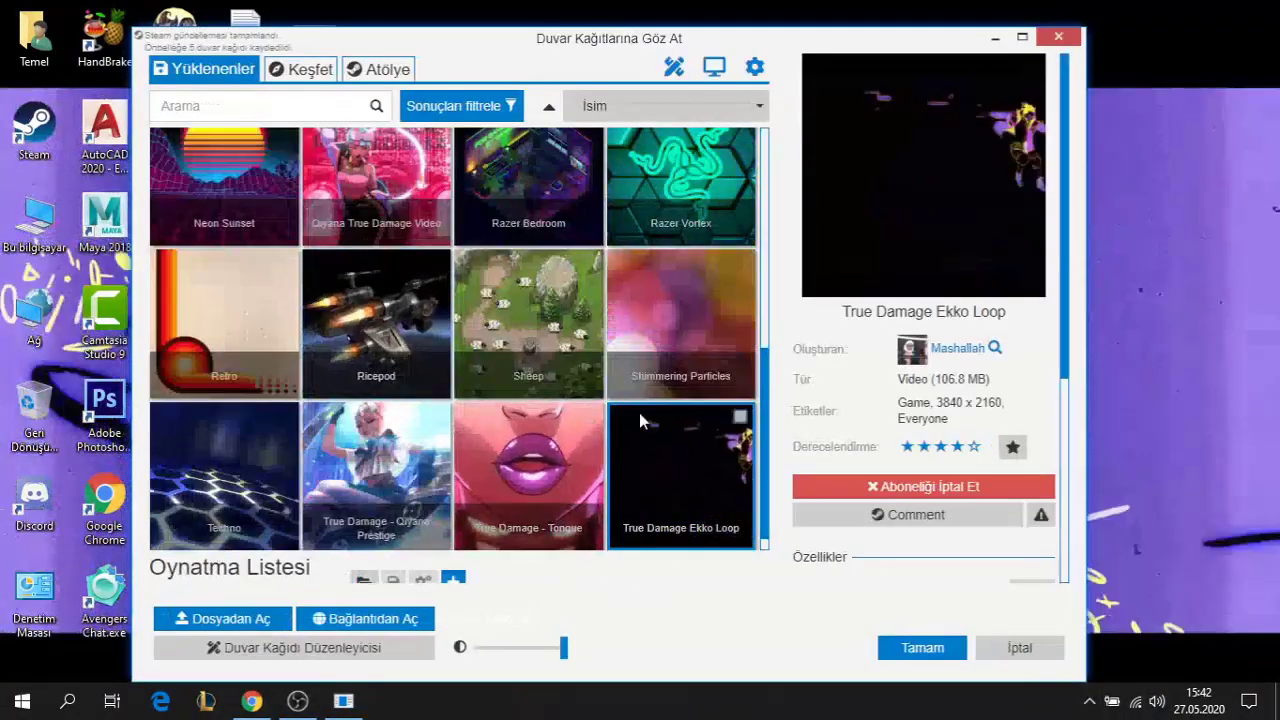
pyautogui.scroll(-1, 611, 395)
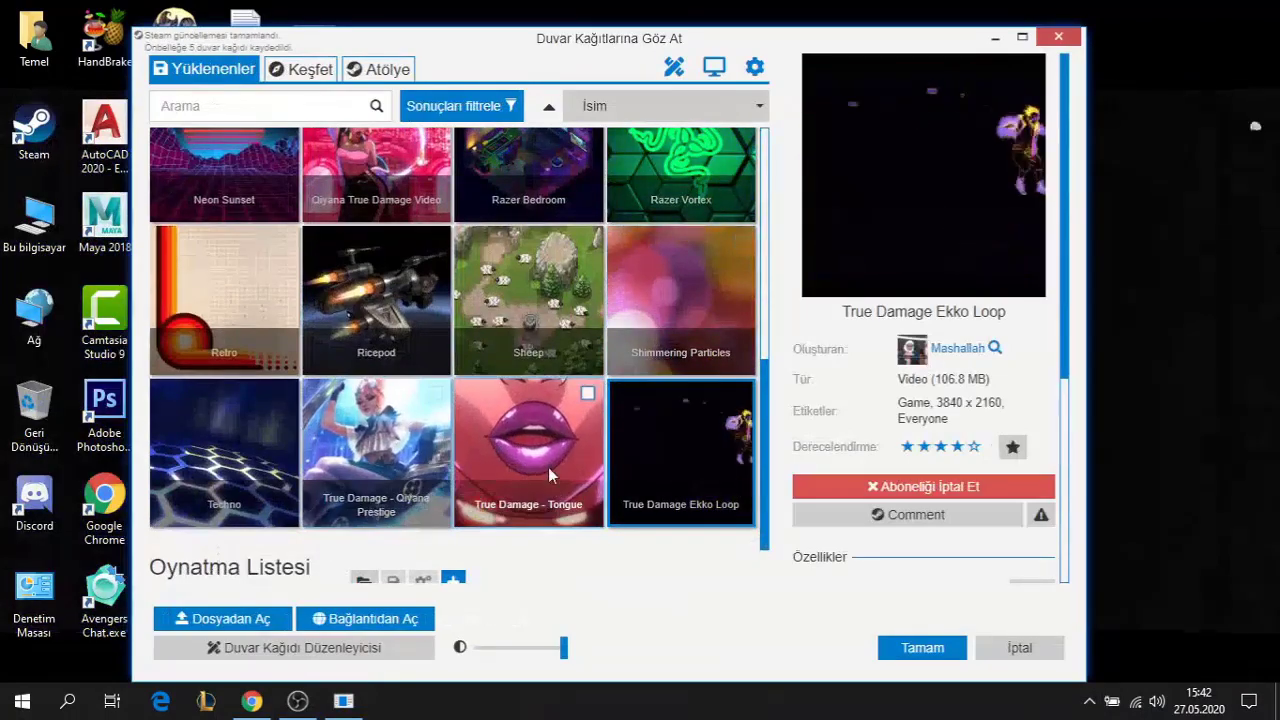
pyautogui.scroll(10, 320, 349)
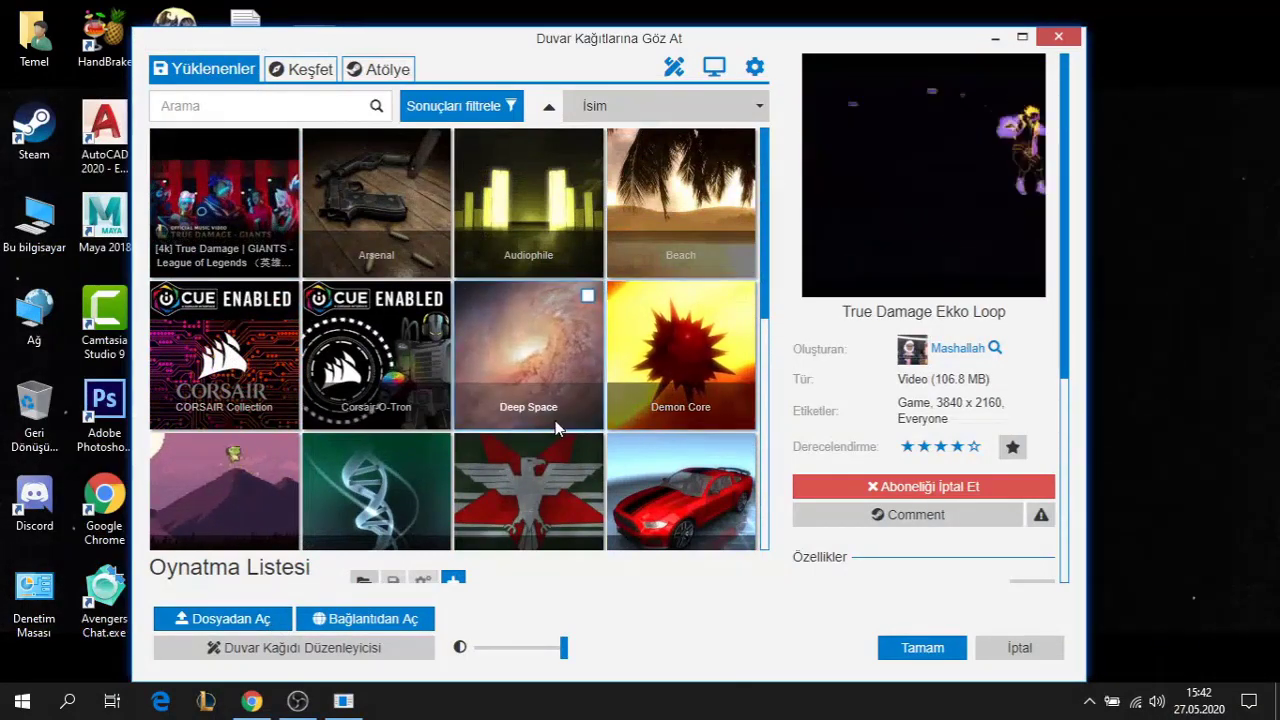
pyautogui.scroll(-2, 558, 430)
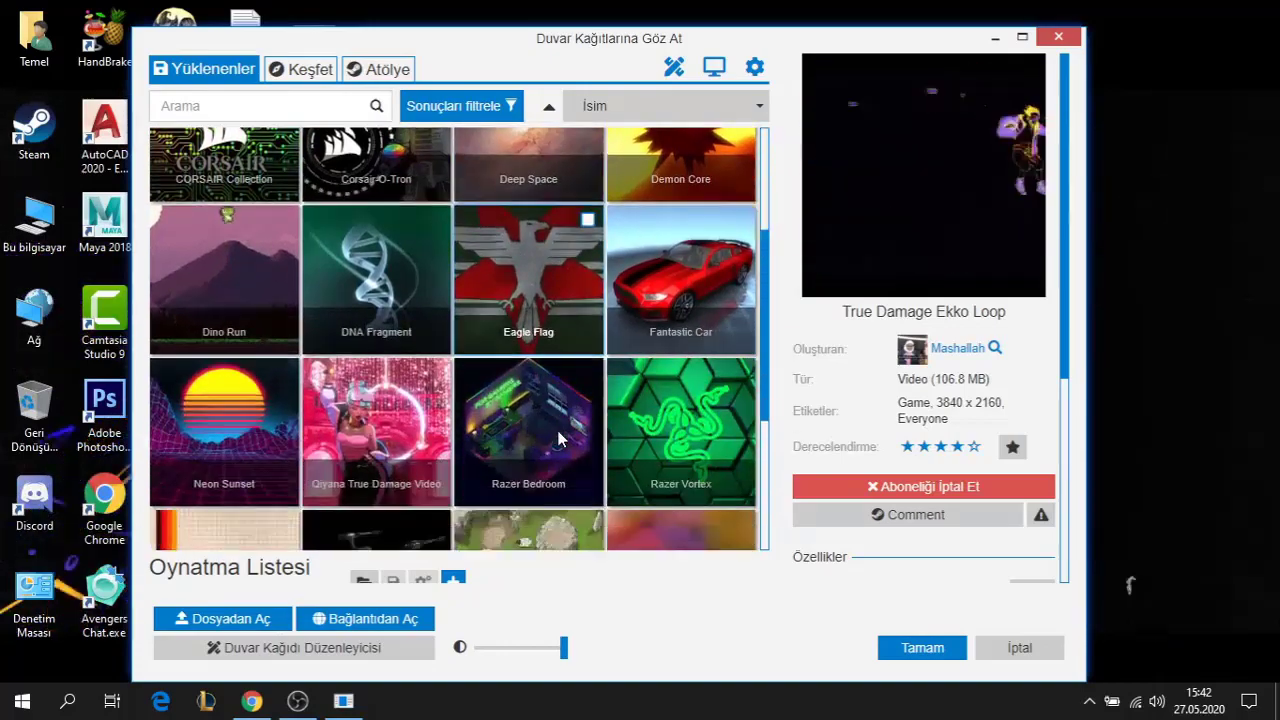
pyautogui.scroll(3, 558, 437)
pyautogui.click(372, 196)
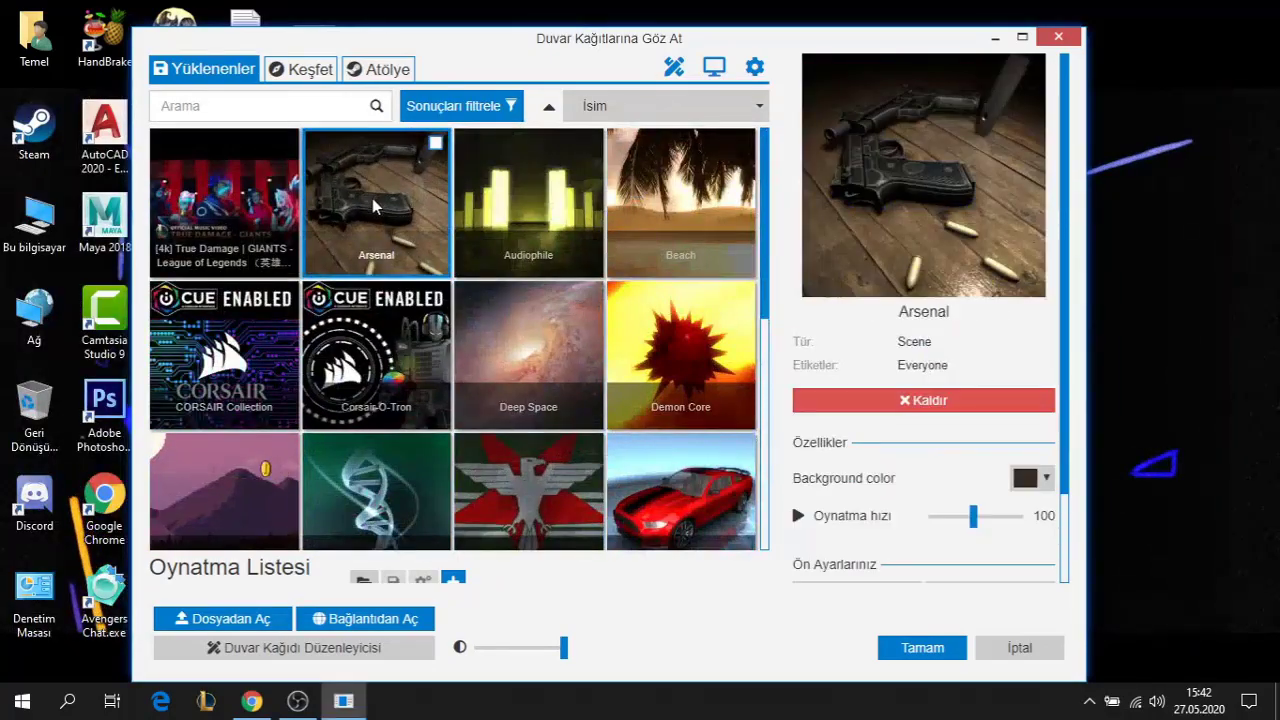
pyautogui.click(922, 648)
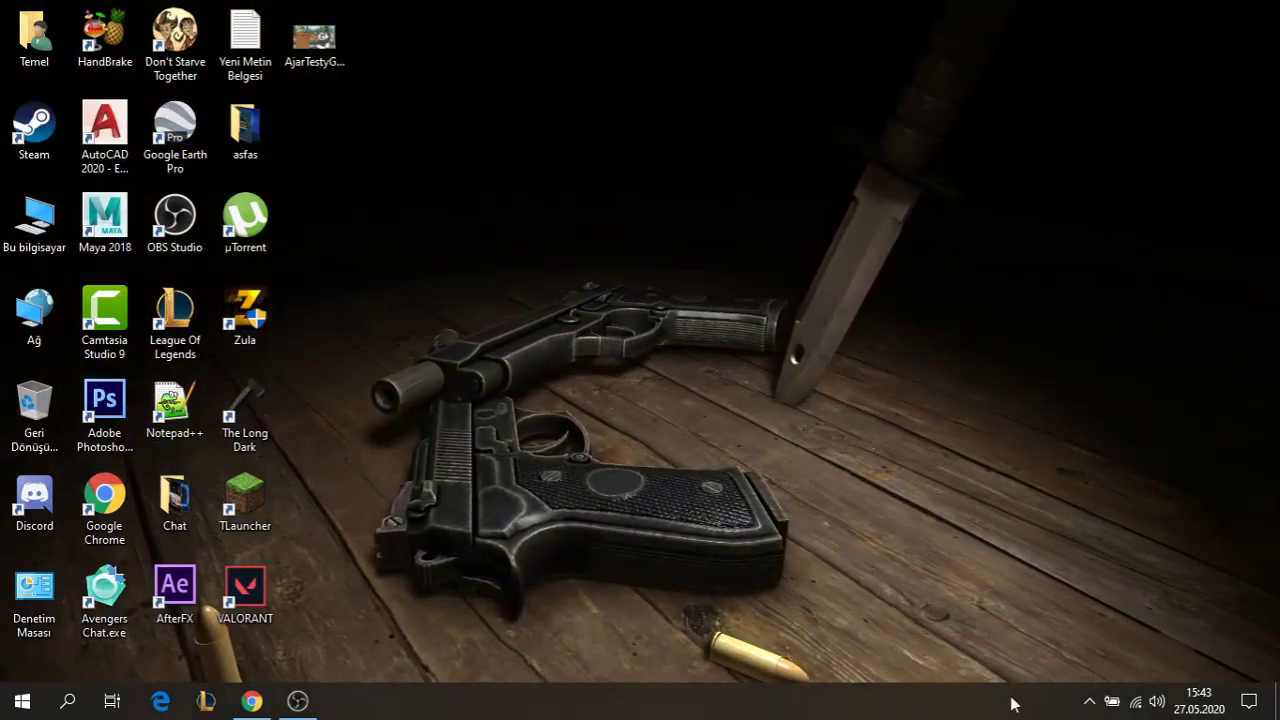
# - Reopen the installed wallpapers and change the desktop wallpaper to Razer Bedroom
pyautogui.click(1089, 701)
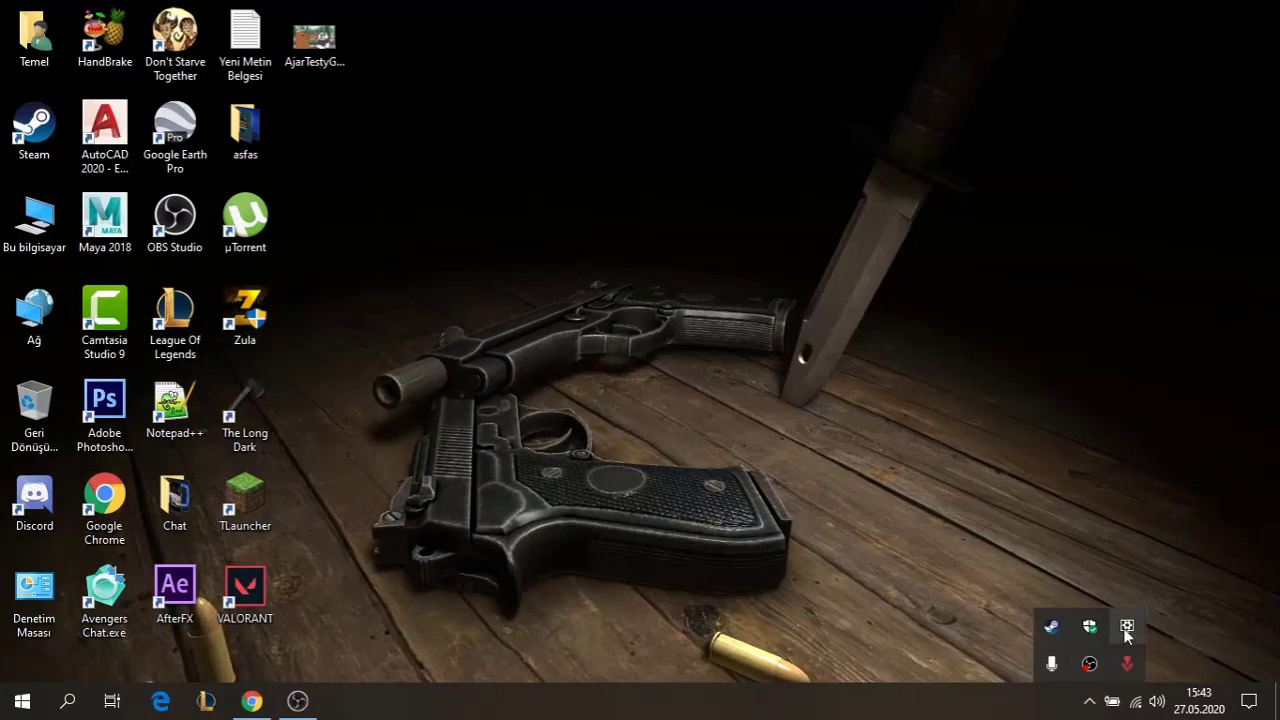
pyautogui.click(1127, 628)
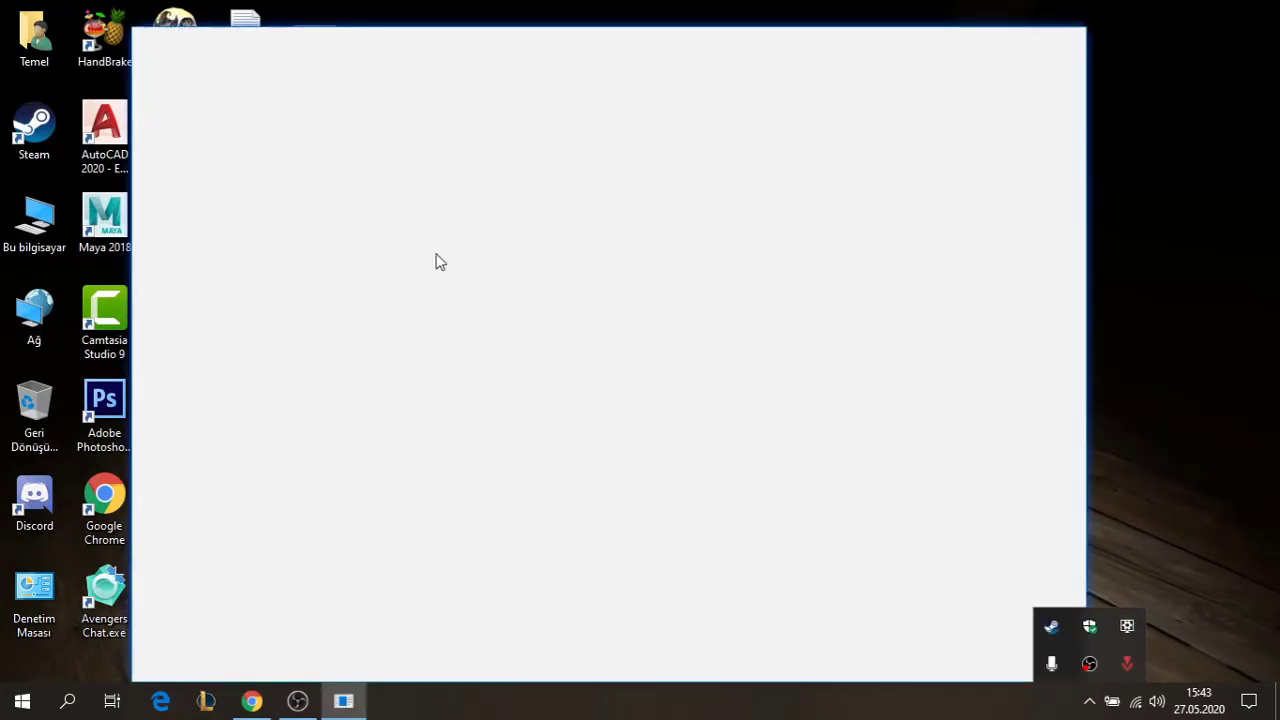
pyautogui.scroll(-3, 515, 373)
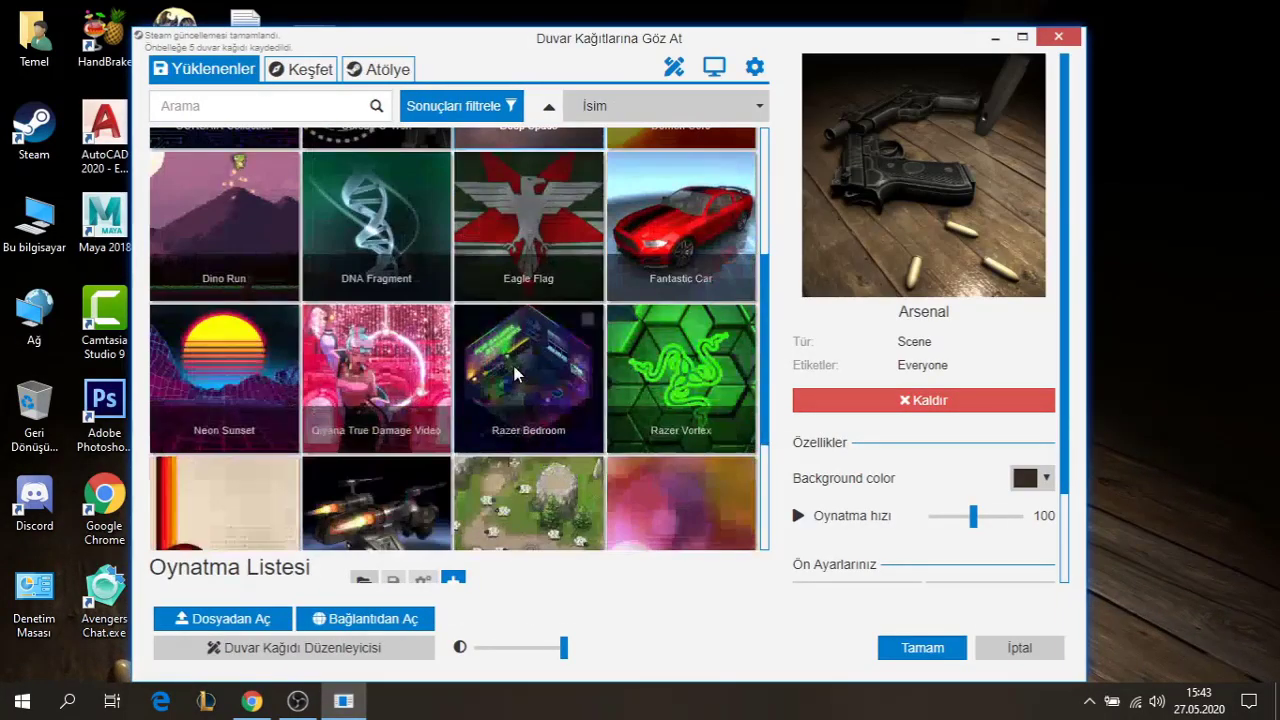
pyautogui.scroll(-3, 515, 373)
pyautogui.scroll(2, 525, 360)
pyautogui.click(528, 290)
pyautogui.press('Escape')
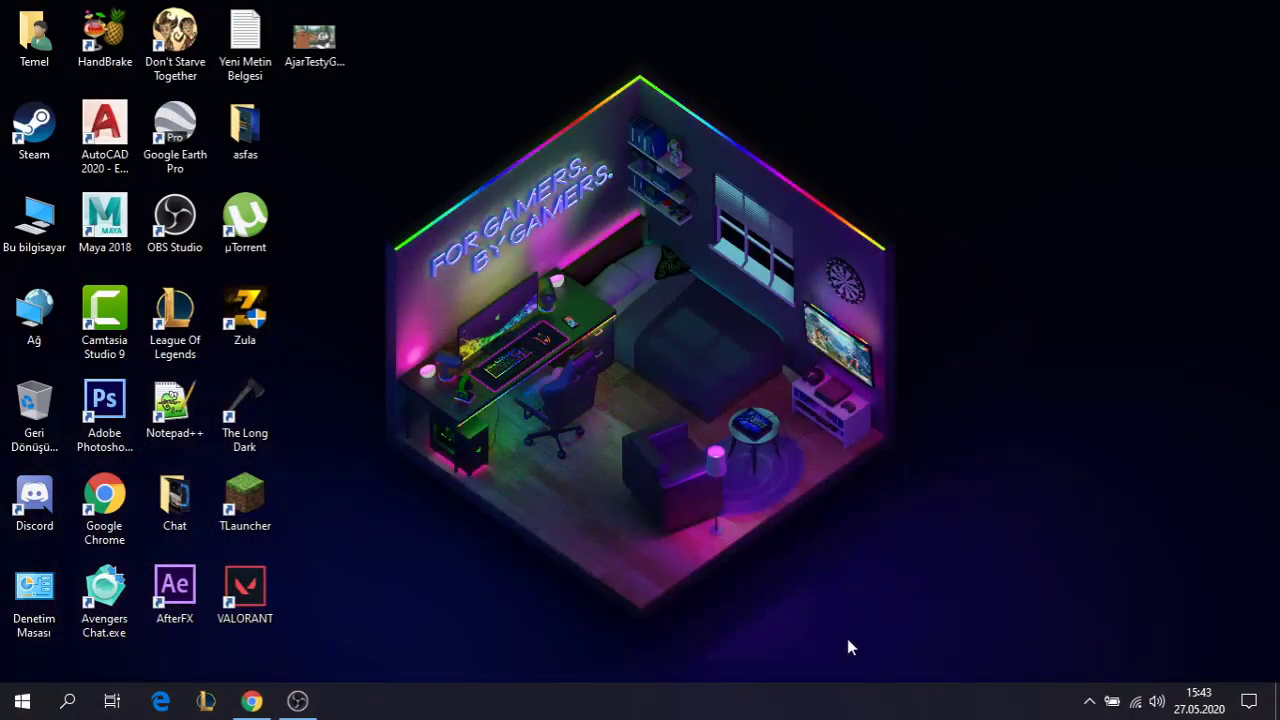
# - Reopen the wallpaper browser and look through the recommended wallpapers in its discovery section (Keşfet)
pyautogui.click(1087, 699)
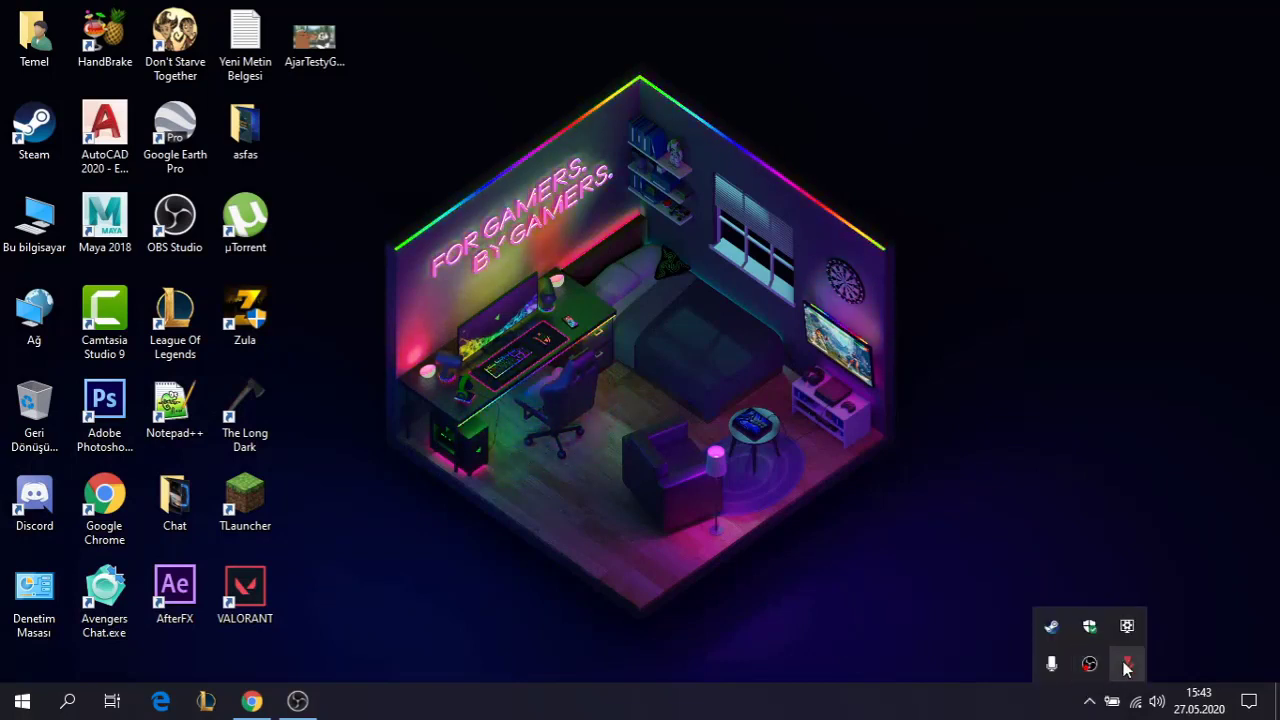
pyautogui.click(1128, 626)
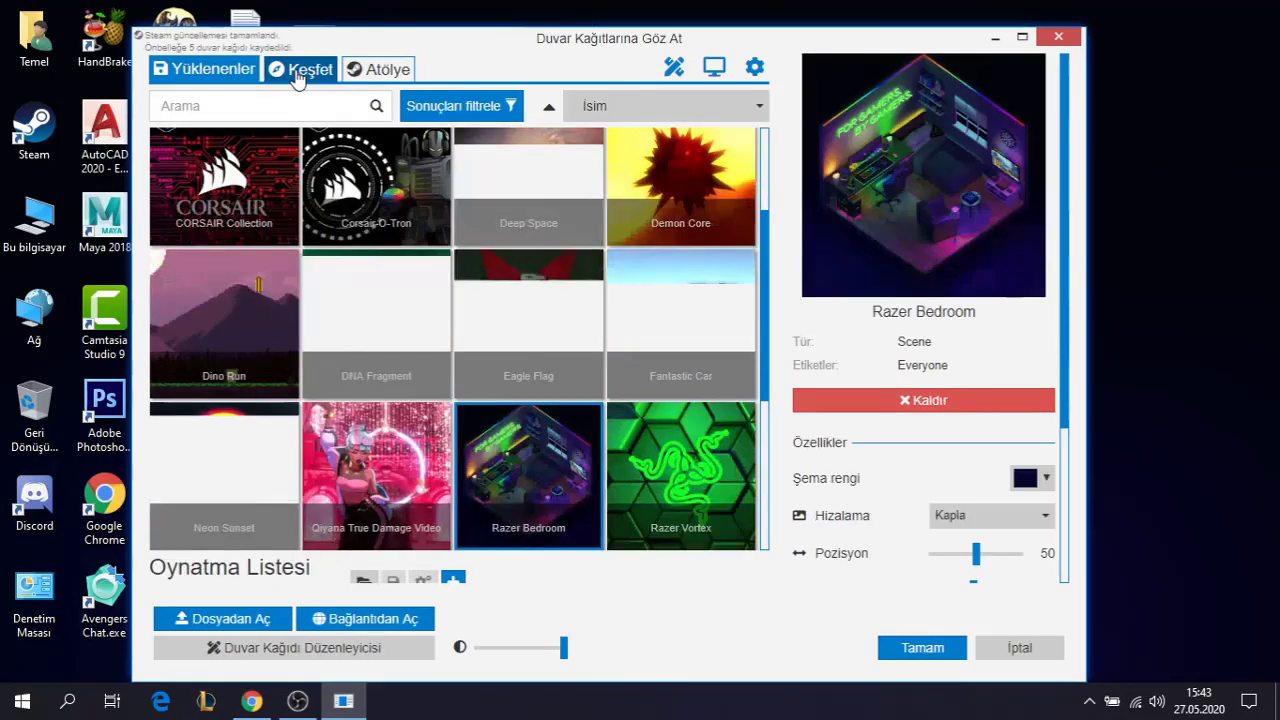
pyautogui.click(305, 71)
pyautogui.scroll(-3, 549, 400)
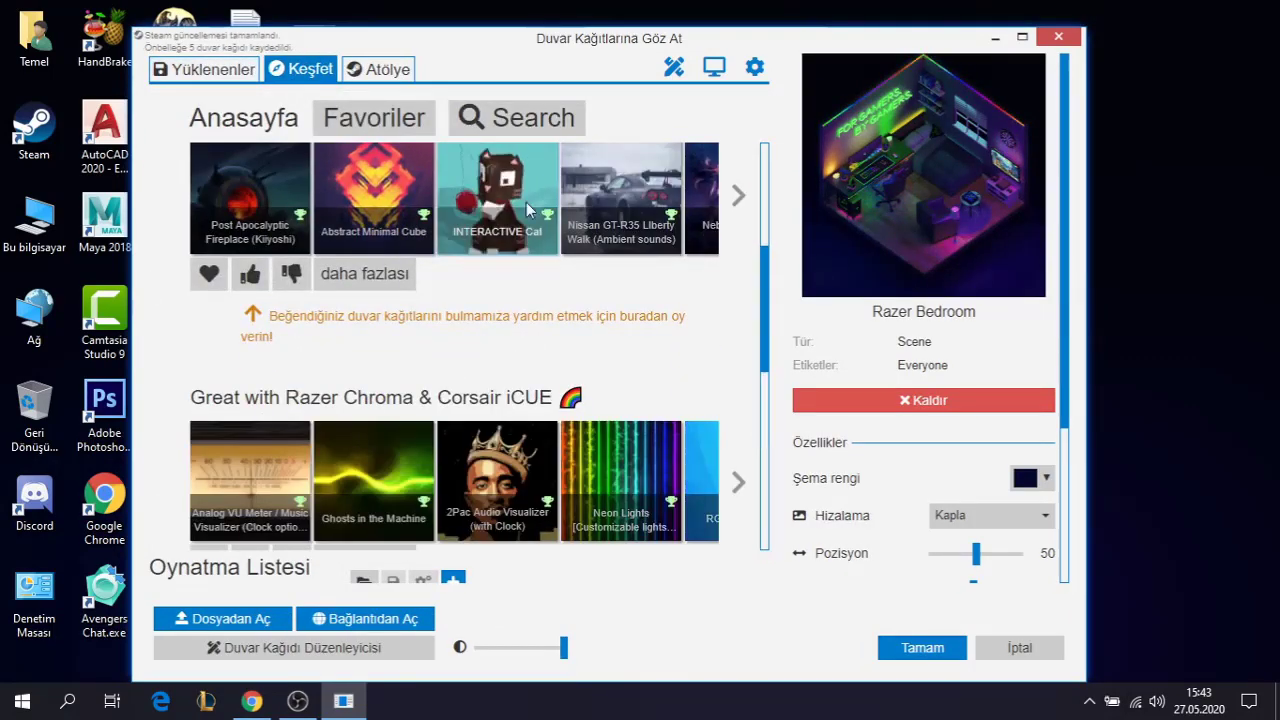
pyautogui.scroll(-3, 610, 235)
pyautogui.scroll(-4, 631, 274)
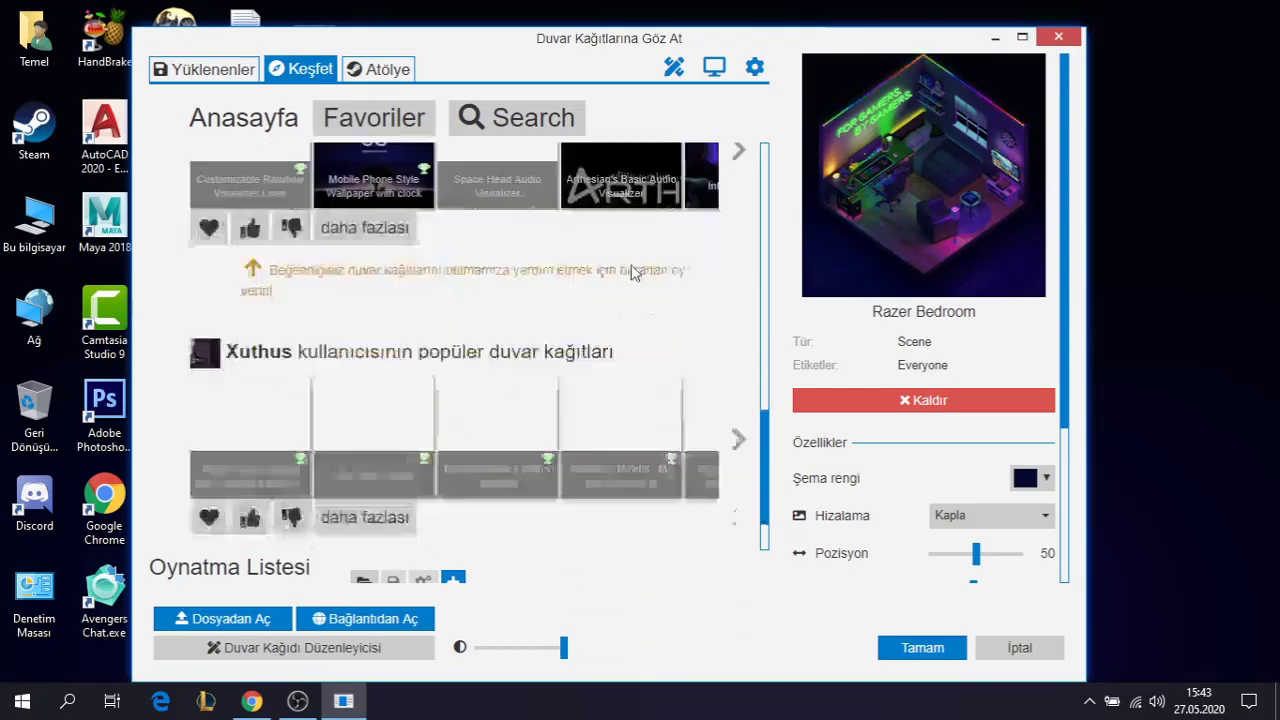
pyautogui.scroll(6, 571, 249)
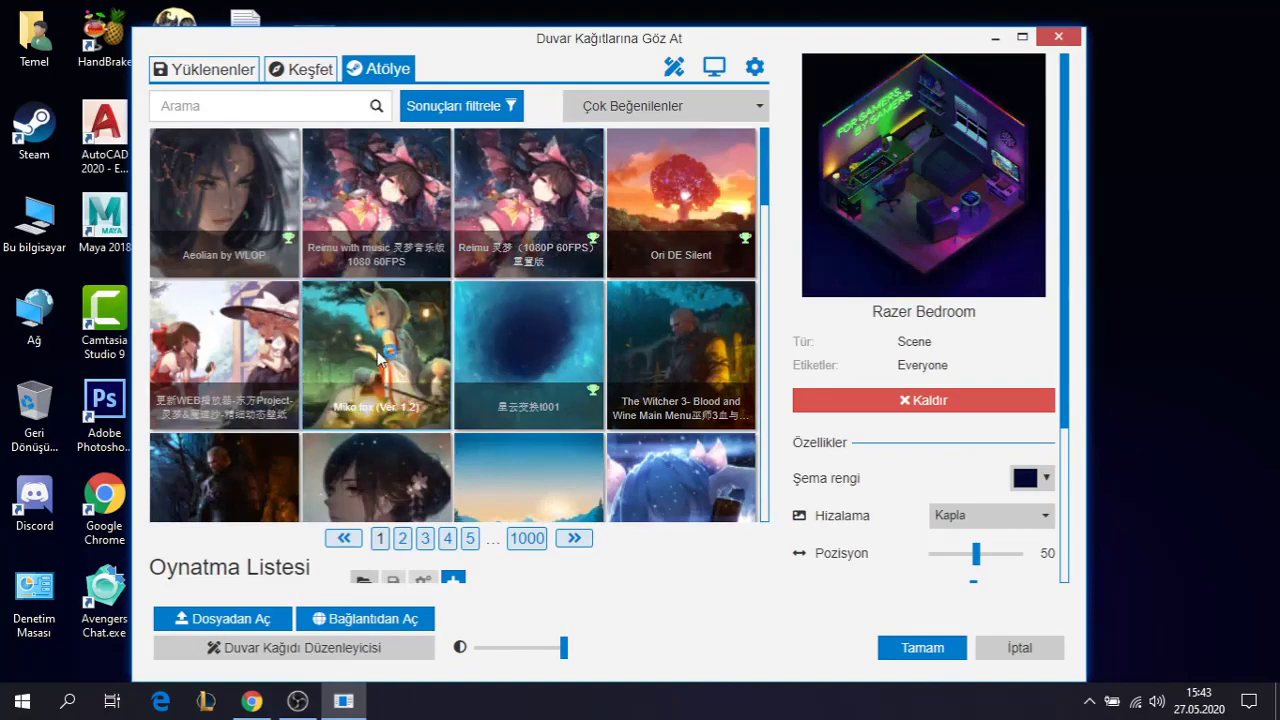
# - Look through the most-liked Workshop wallpapers and return to review the installed collection
pyautogui.scroll(-5, 534, 395)
pyautogui.scroll(-10, 551, 382)
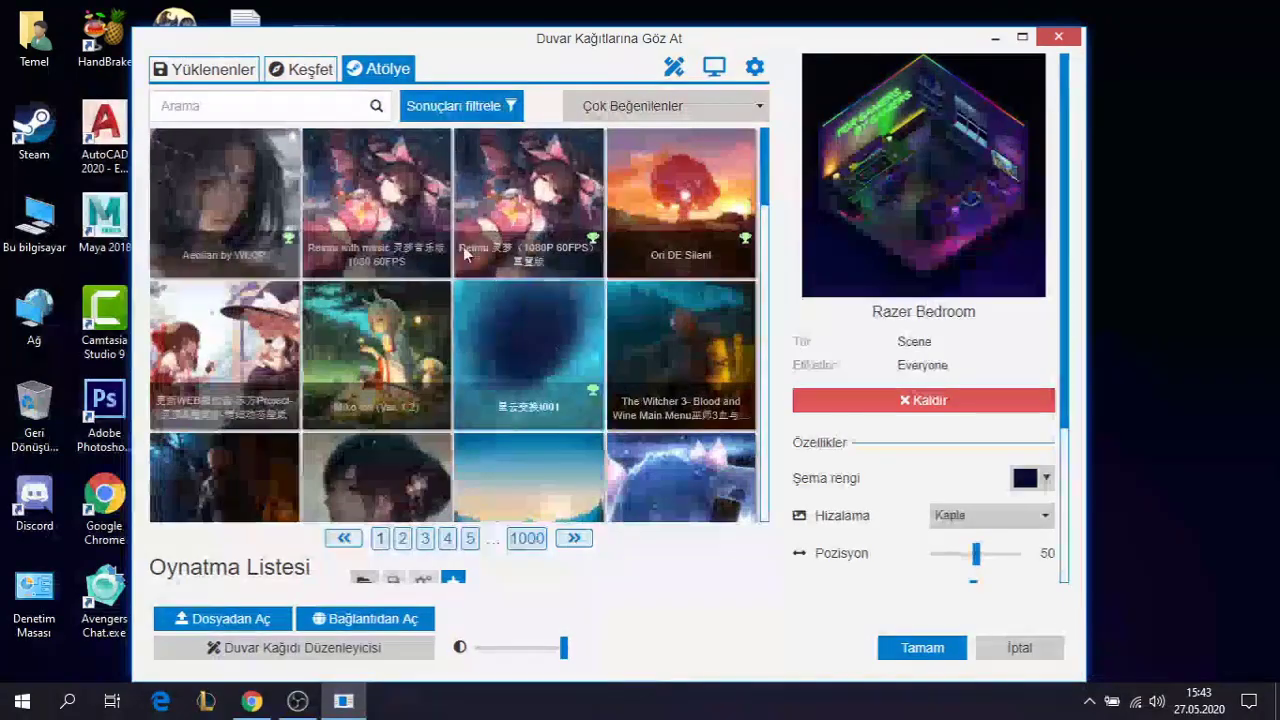
pyautogui.click(333, 90)
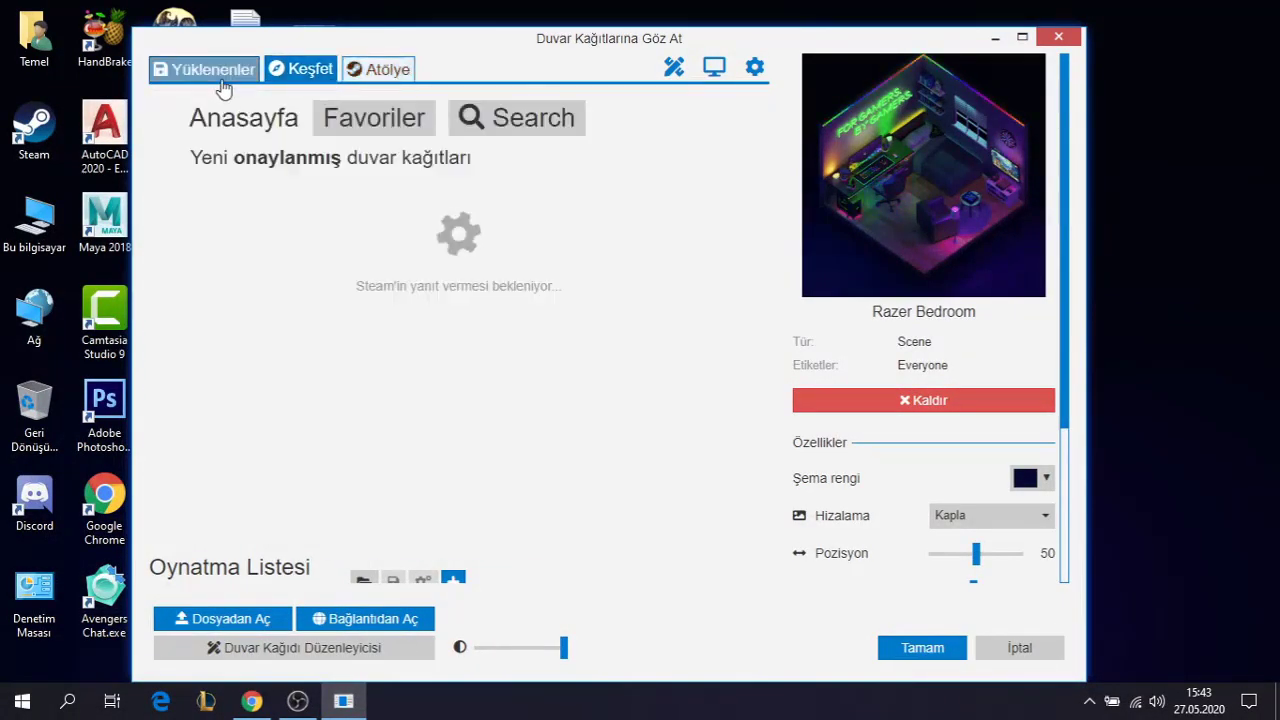
pyautogui.click(215, 70)
pyautogui.scroll(-5, 498, 362)
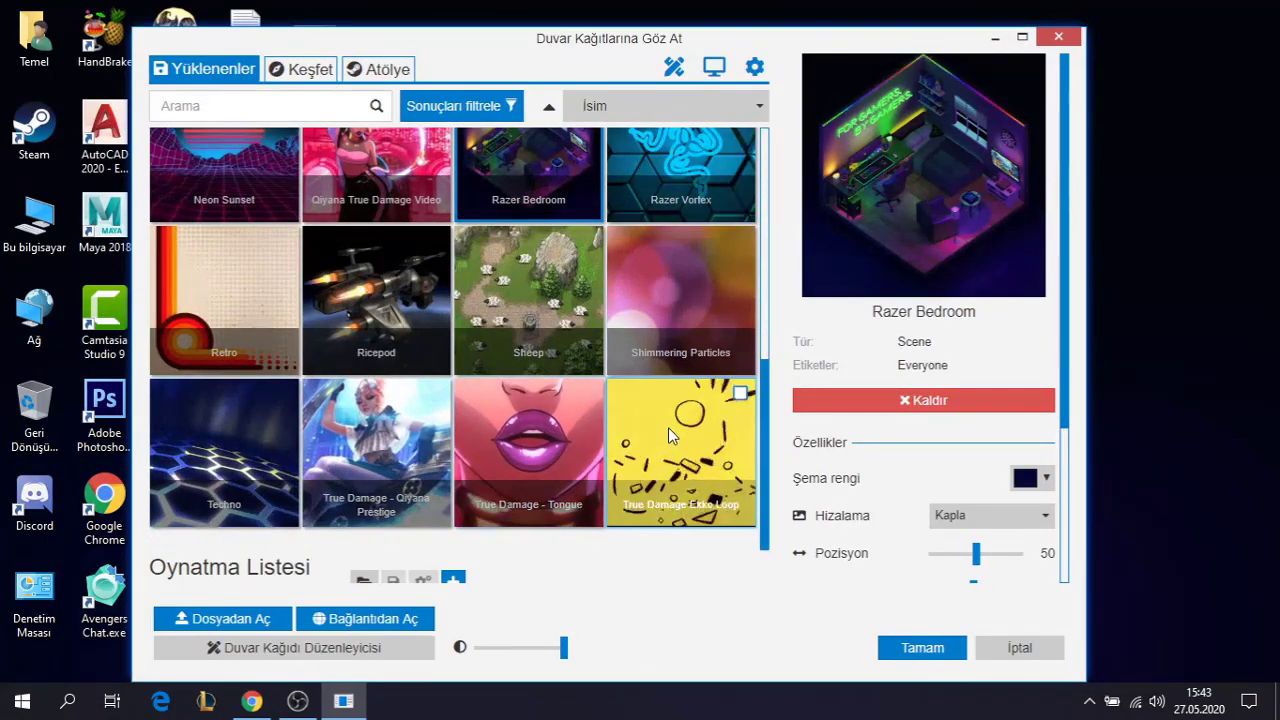
pyautogui.scroll(5, 670, 435)
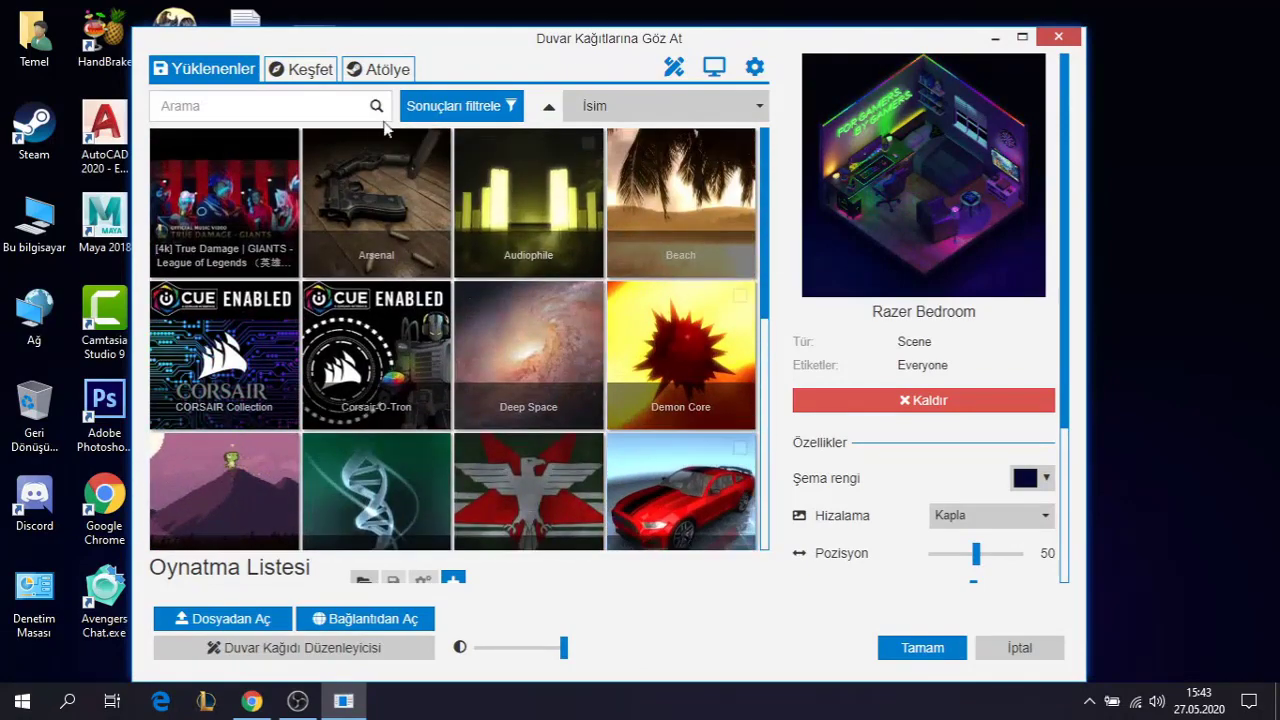
# - Search the installed wallpapers for "ar", clear the search and go back to the recommended wallpapers
pyautogui.click(310, 68)
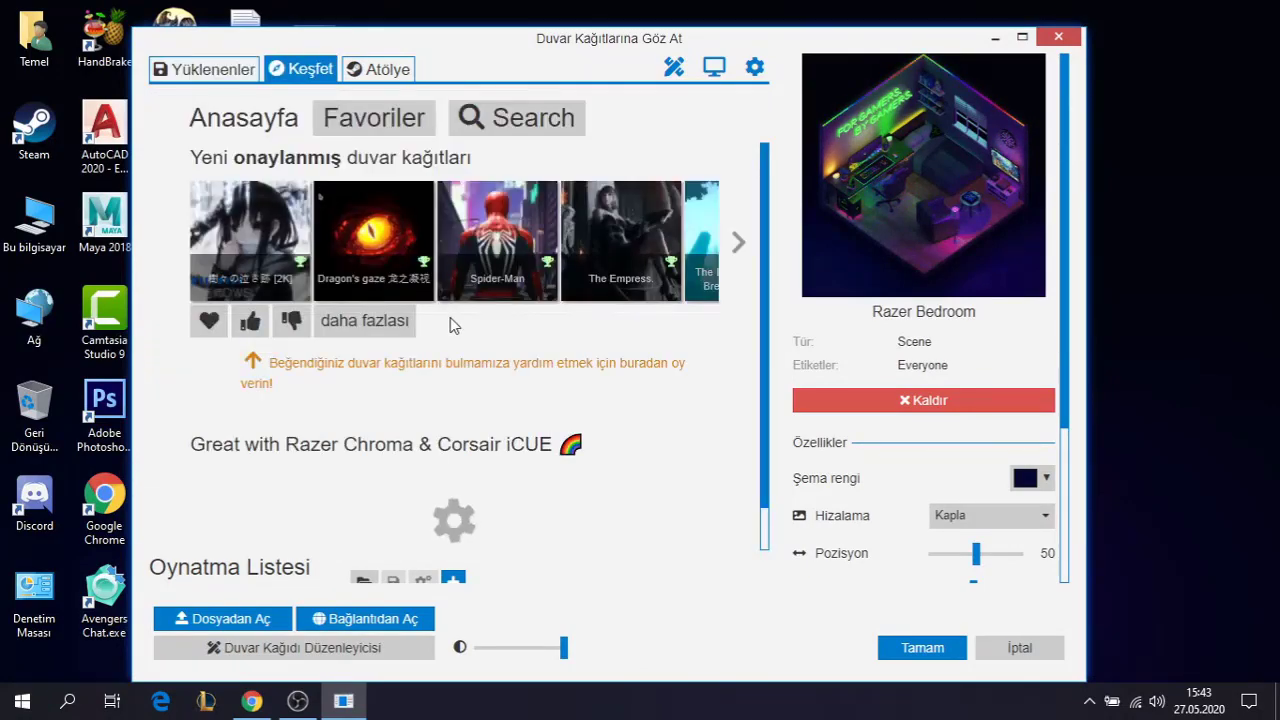
pyautogui.click(200, 78)
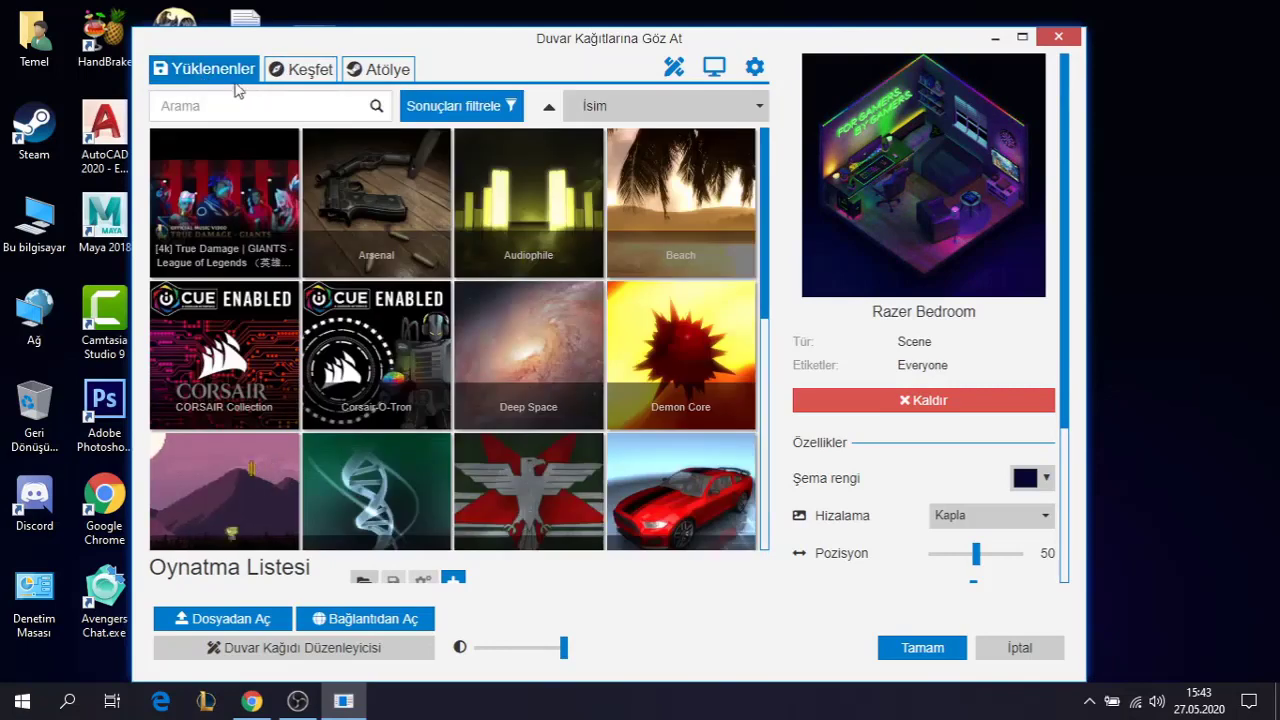
pyautogui.click(295, 110)
pyautogui.write('arba')
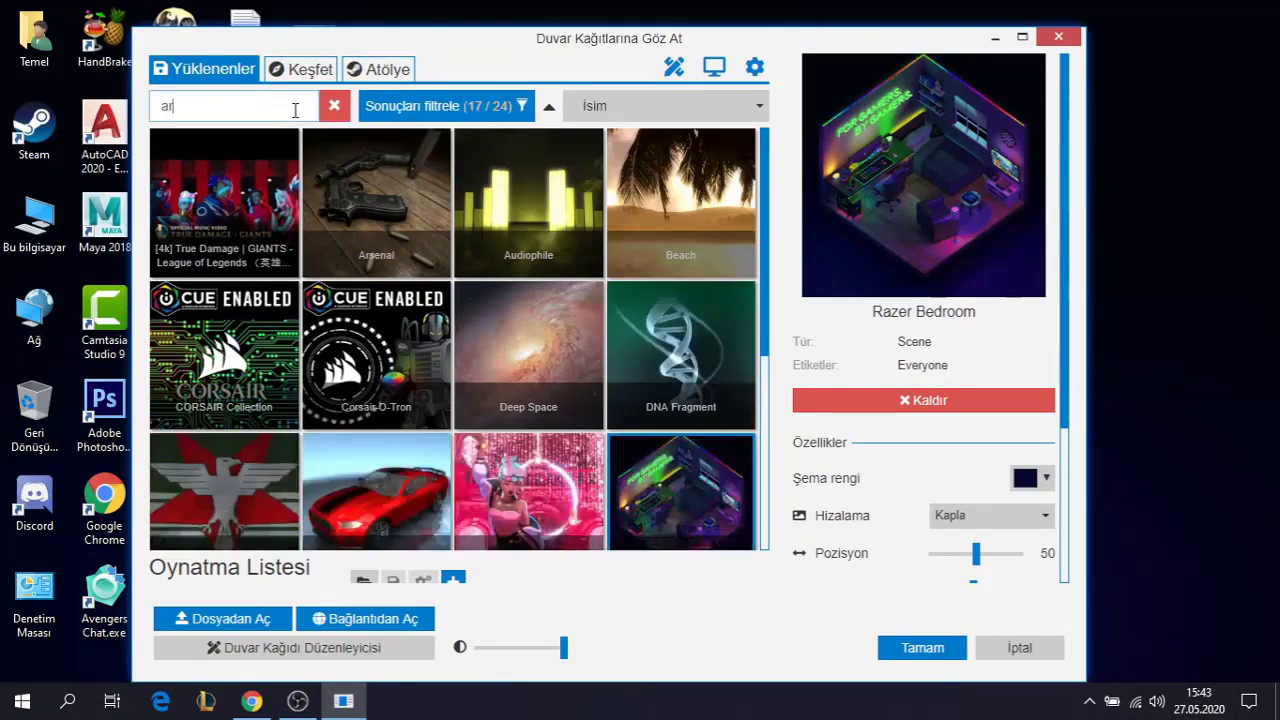
pyautogui.press('BackSpace')
pyautogui.press('BackSpace')
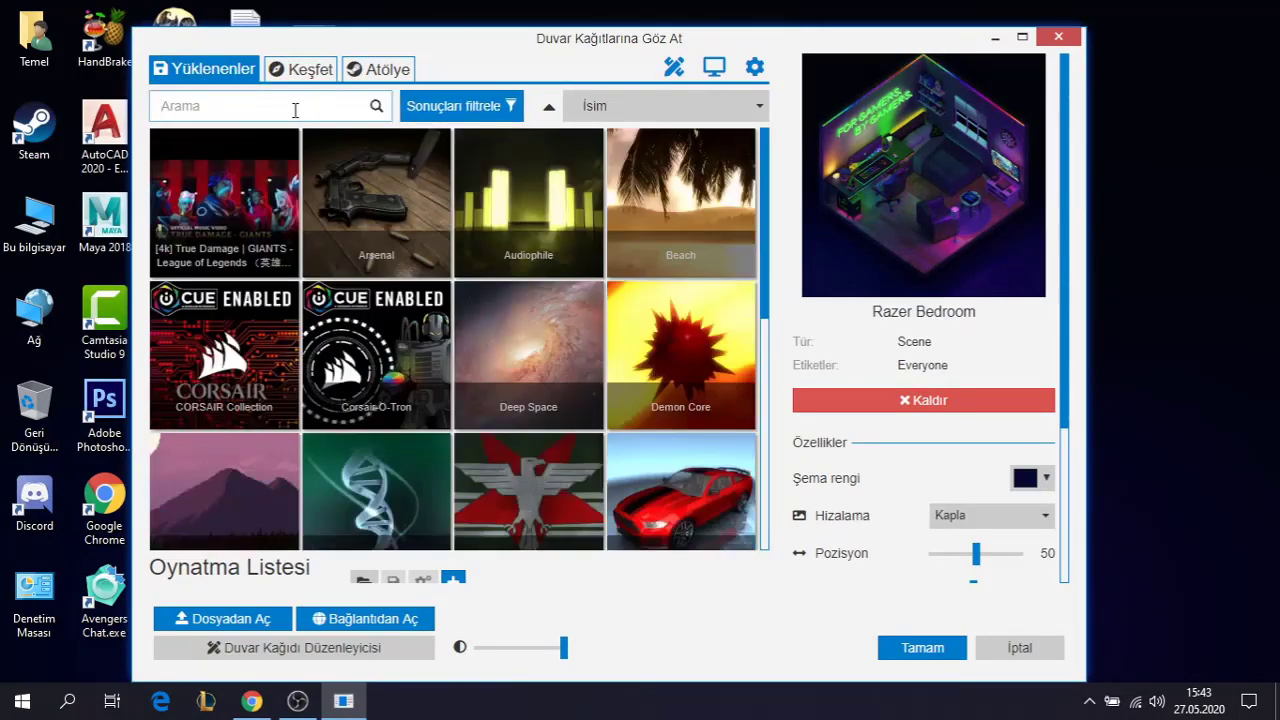
pyautogui.click(310, 80)
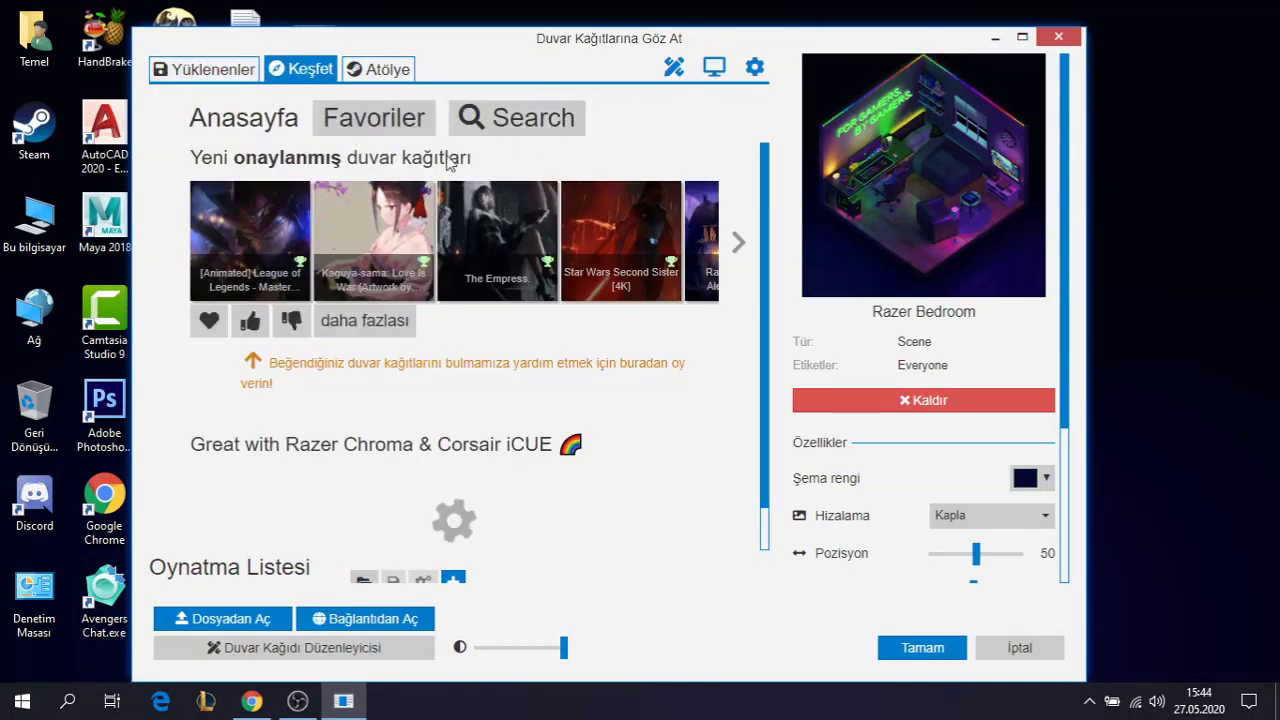
# - Search the Workshop wallpapers for "araba" and replace the search term with "car"
pyautogui.click(471, 118)
pyautogui.click(263, 106)
pyautogui.write('araba')
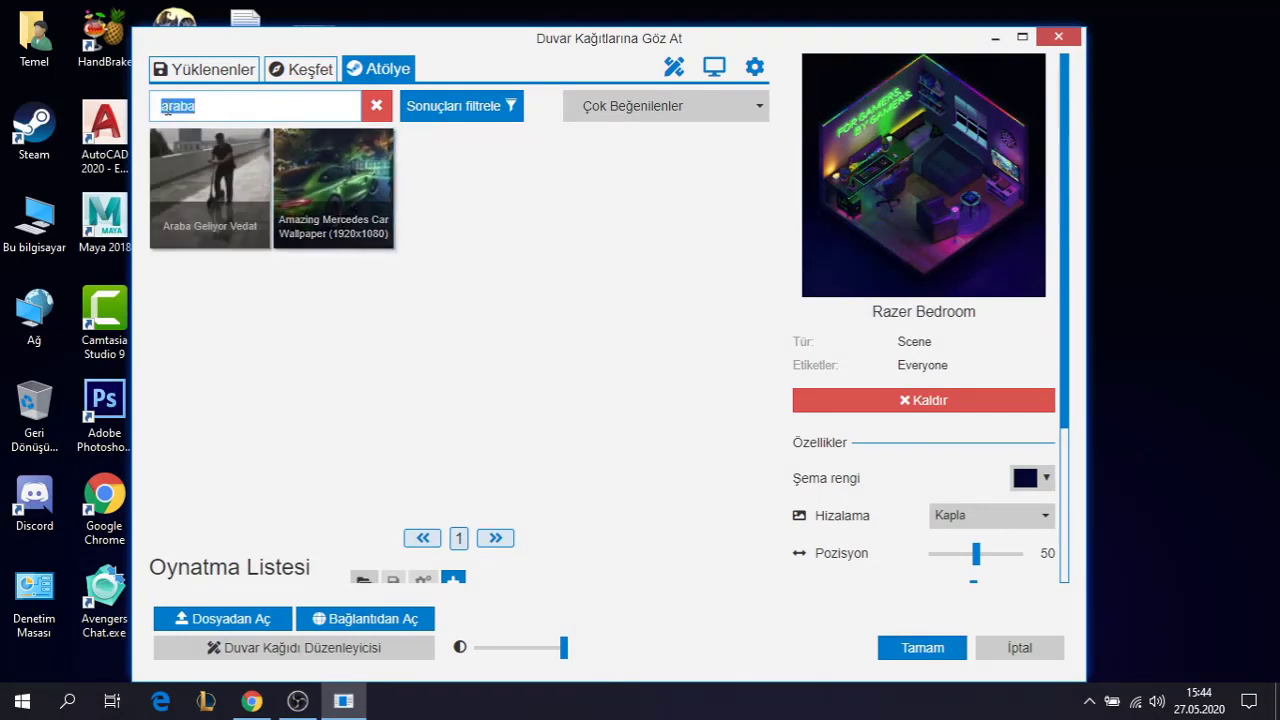
pyautogui.write('car')
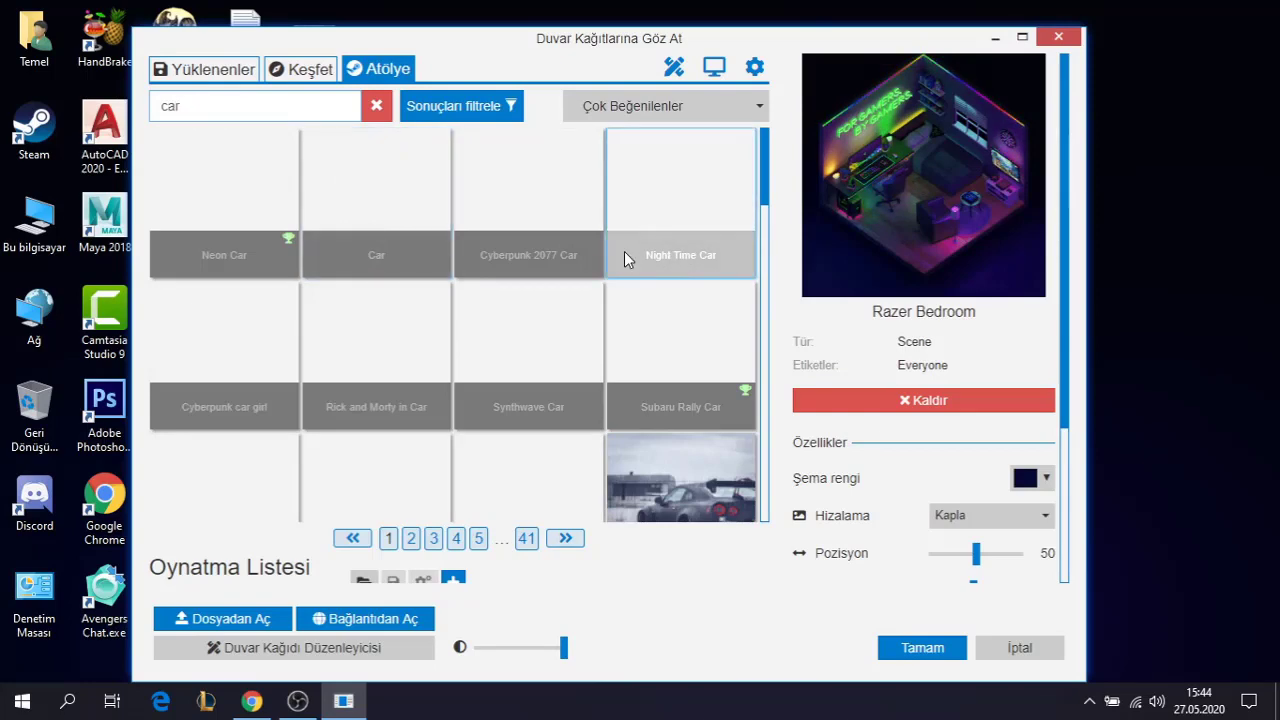
# - Subscribe to the anime wallpaper 「一」/「しおん」 from the car results and apply it to the desktop once downloaded
pyautogui.scroll(-2, 620, 246)
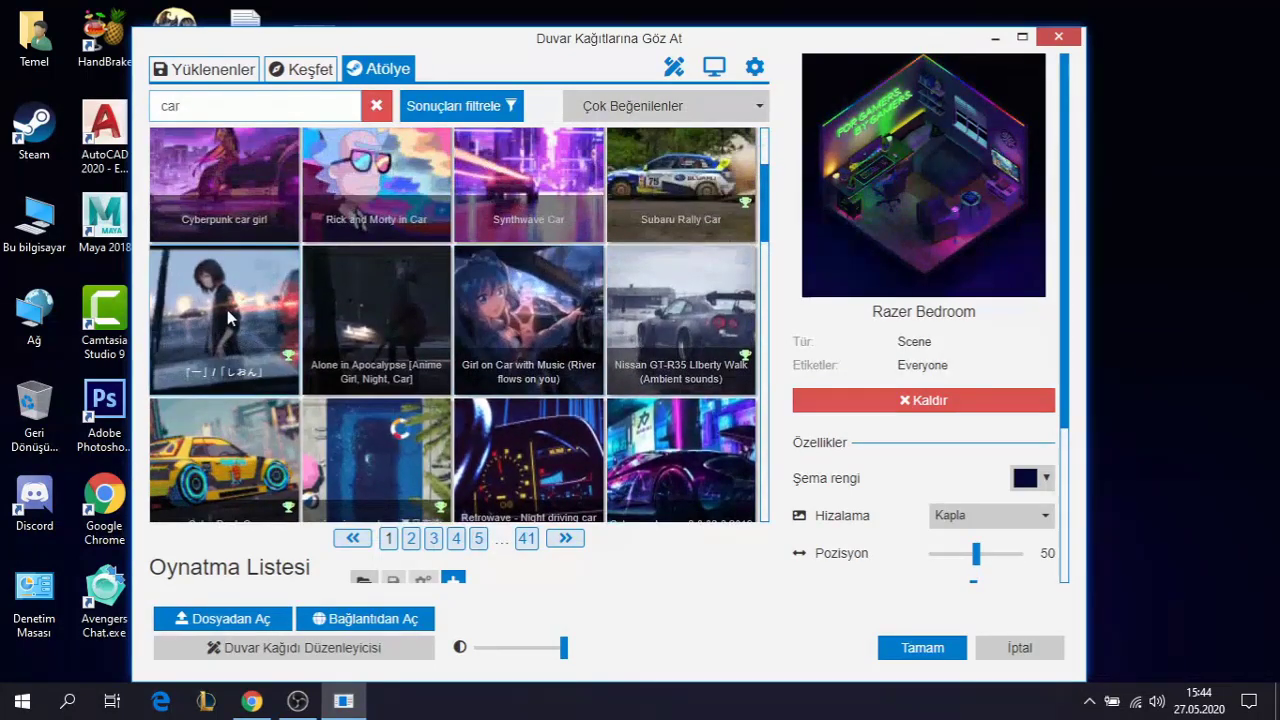
pyautogui.click(228, 318)
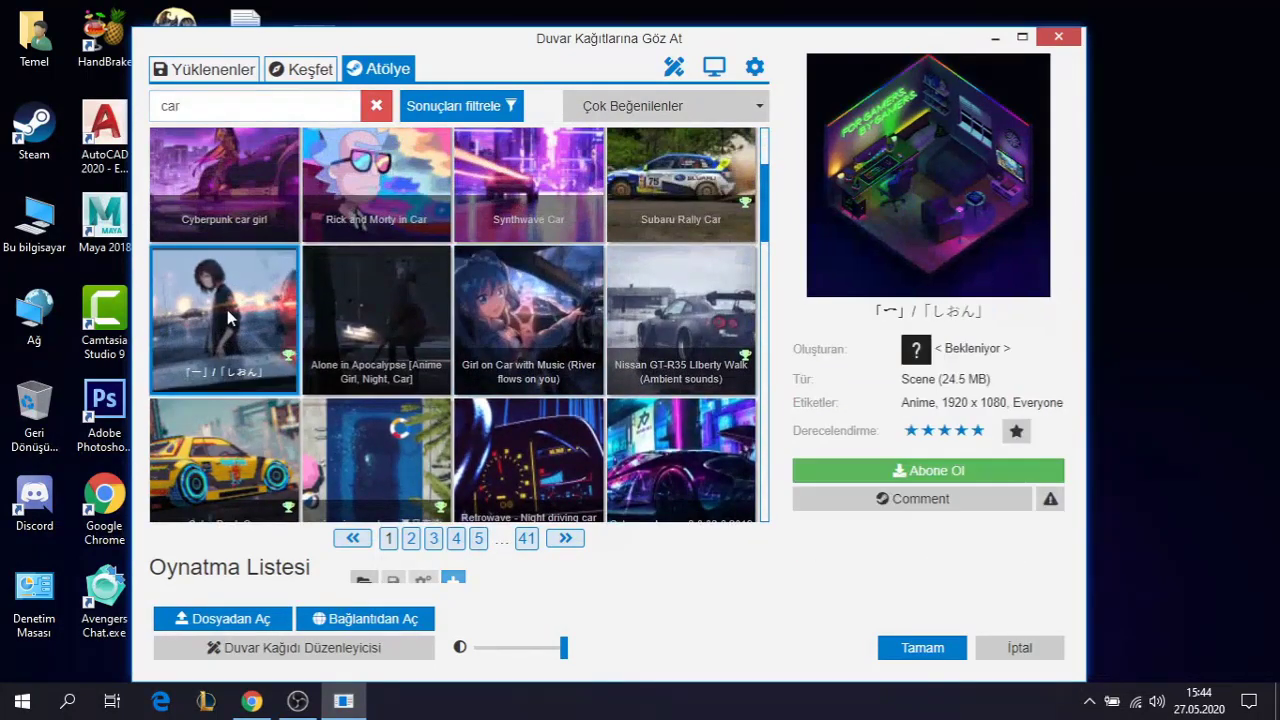
pyautogui.click(952, 471)
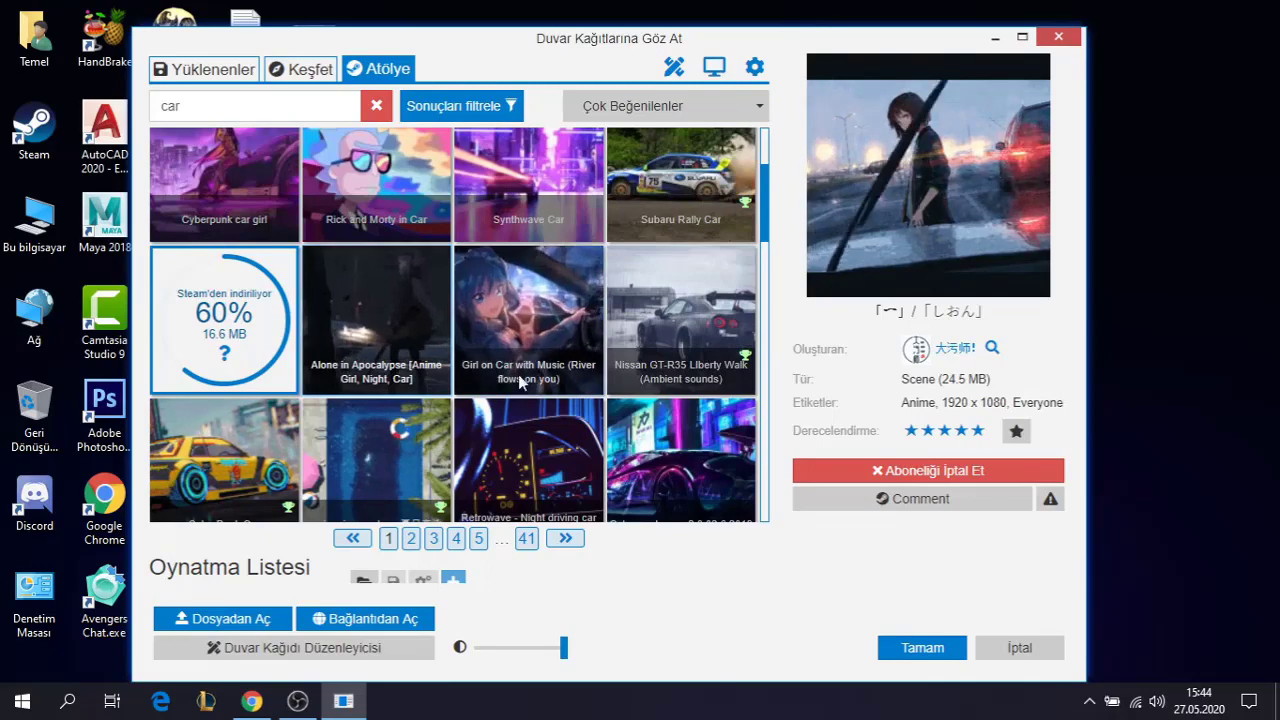
pyautogui.scroll(-3, 530, 390)
pyautogui.scroll(-3, 547, 403)
pyautogui.scroll(10, 547, 403)
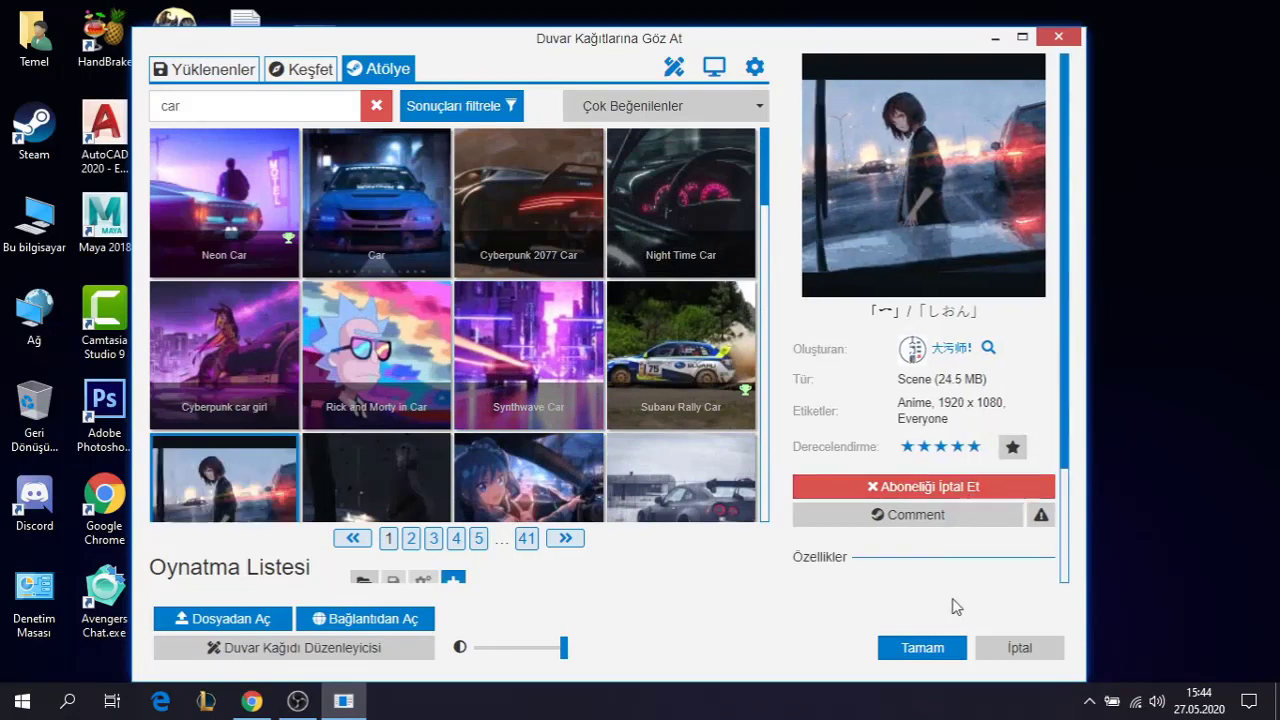
pyautogui.click(922, 648)
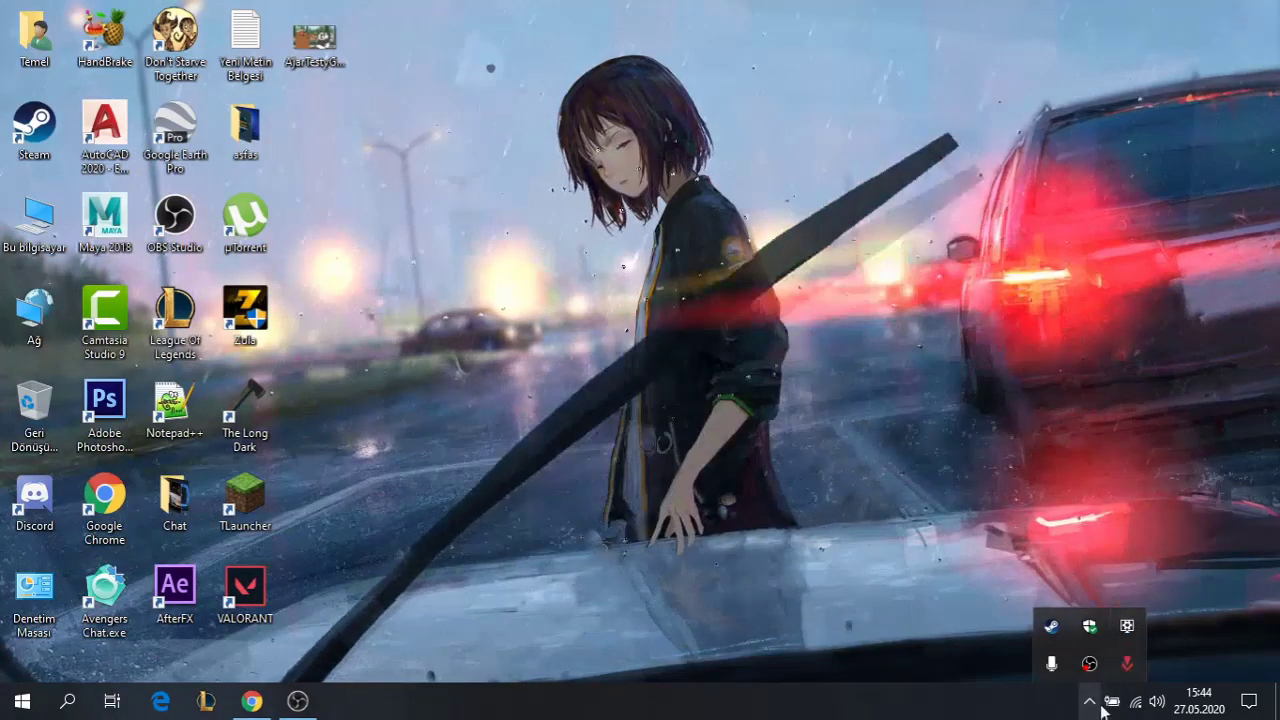
# - Turn on the wallpaper's sound (Sesi Aç) from the Wallpaper Engine tray menu
pyautogui.click(1090, 702)
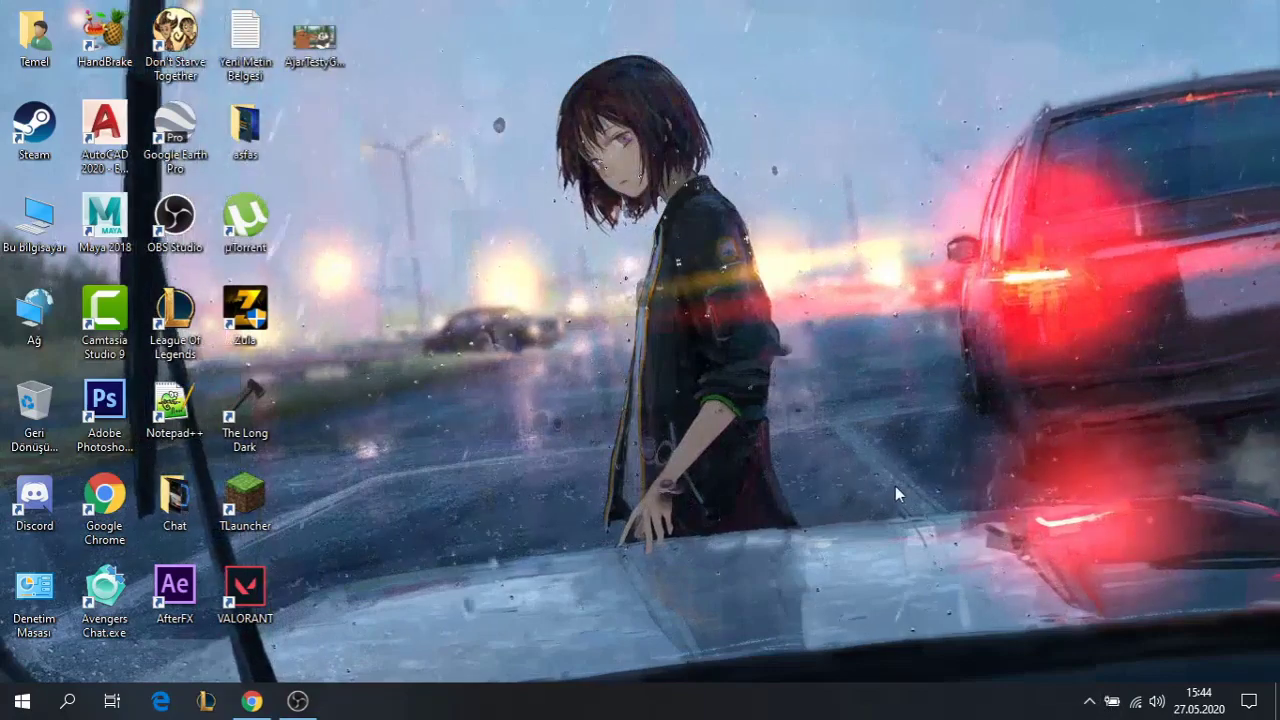
pyautogui.click(1090, 702)
pyautogui.rightClick(1127, 626)
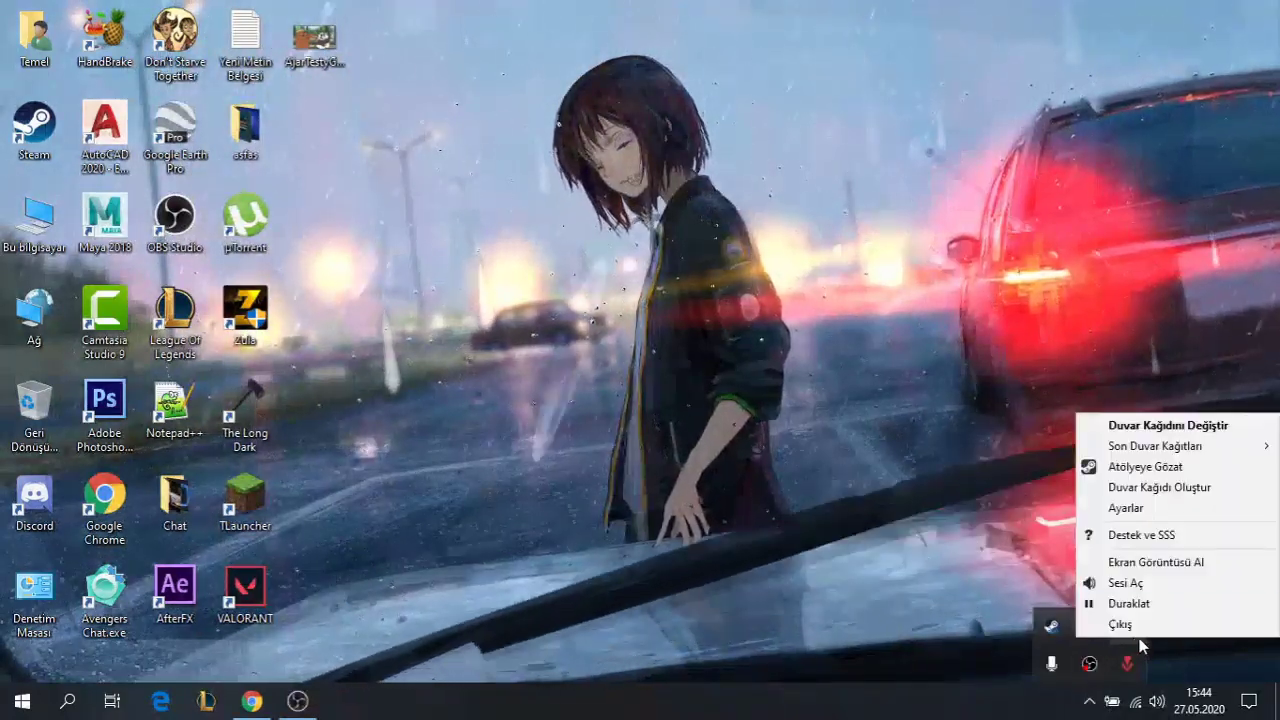
pyautogui.click(1149, 586)
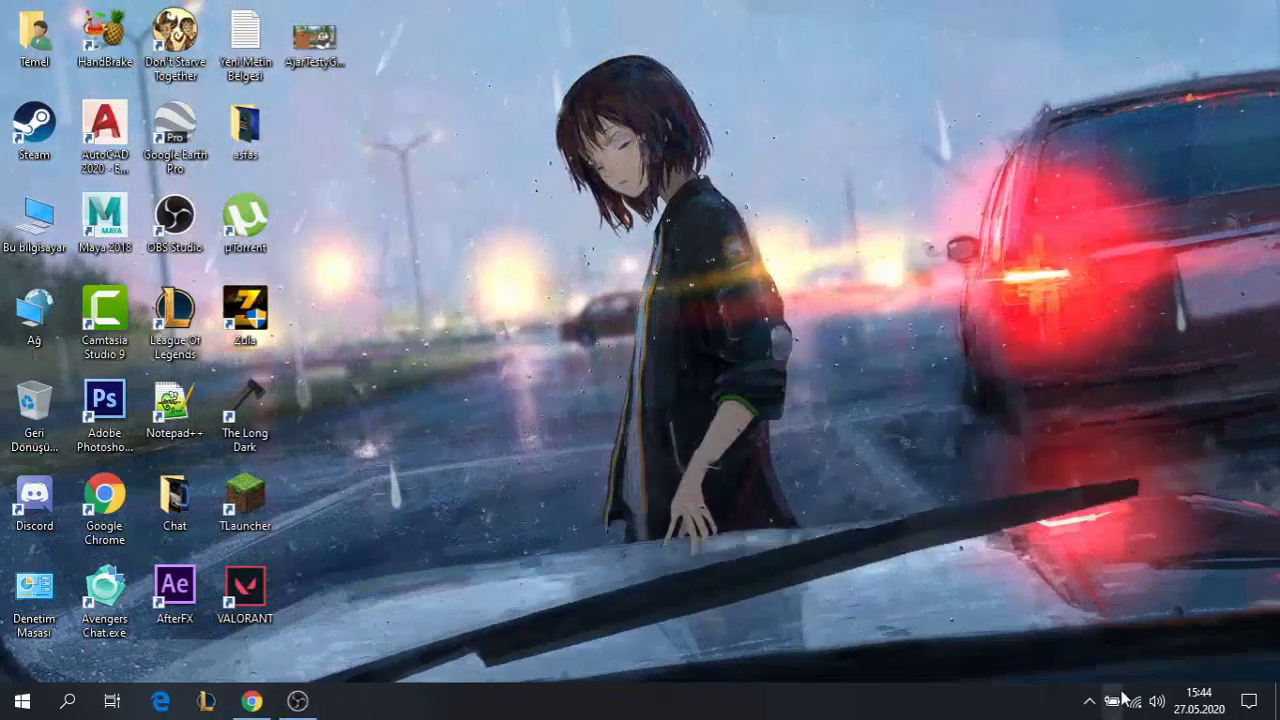
# - Open Wallpaper Engine's settings (Ayarlar) and reposition the window slightly higher on the desktop
pyautogui.click(1089, 708)
pyautogui.rightClick(1130, 630)
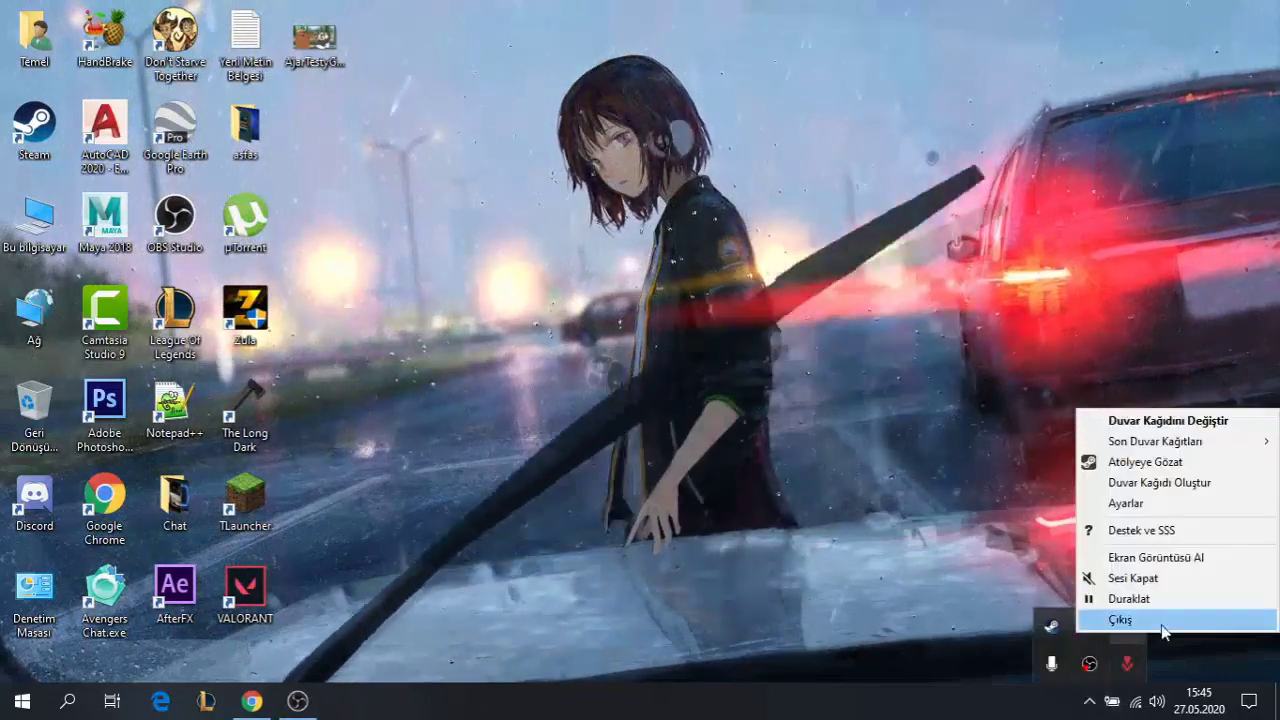
pyautogui.click(1176, 502)
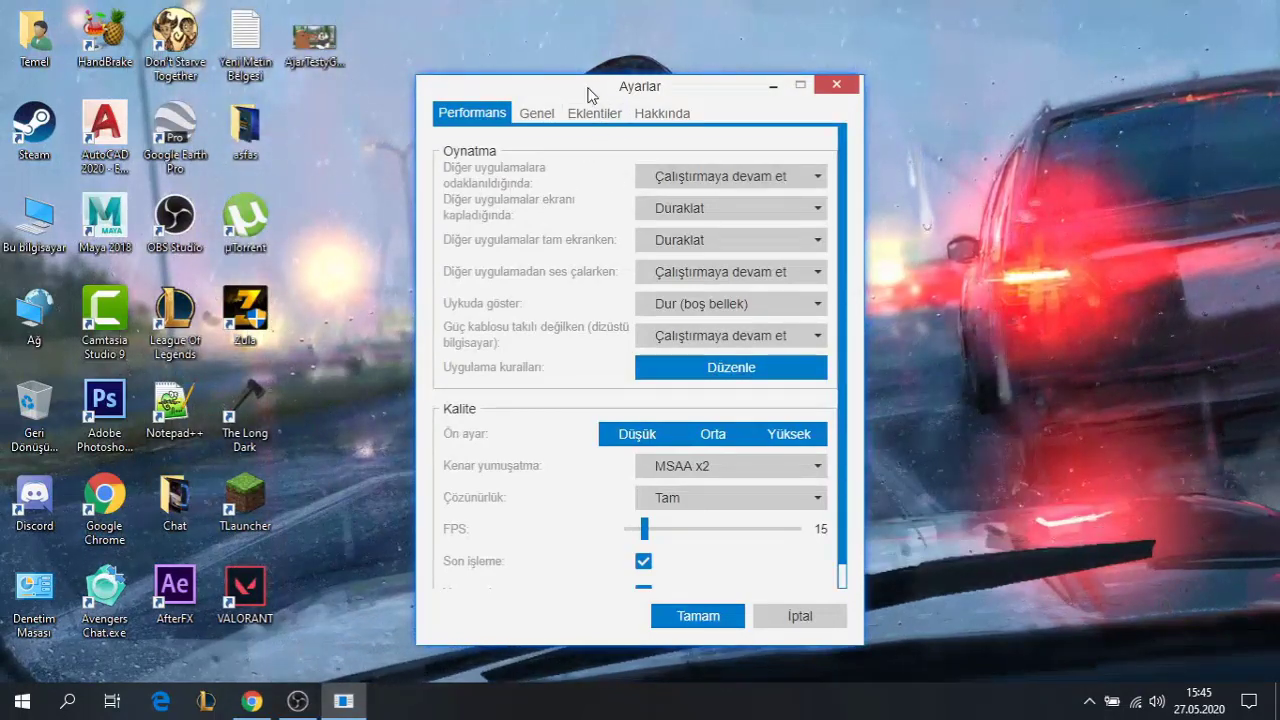
pyautogui.moveTo(590, 95)
pyautogui.mouseDown()
pyautogui.moveTo(486, 51)
pyautogui.moveTo(474, 63)
pyautogui.moveTo(577, 77)
pyautogui.mouseUp()
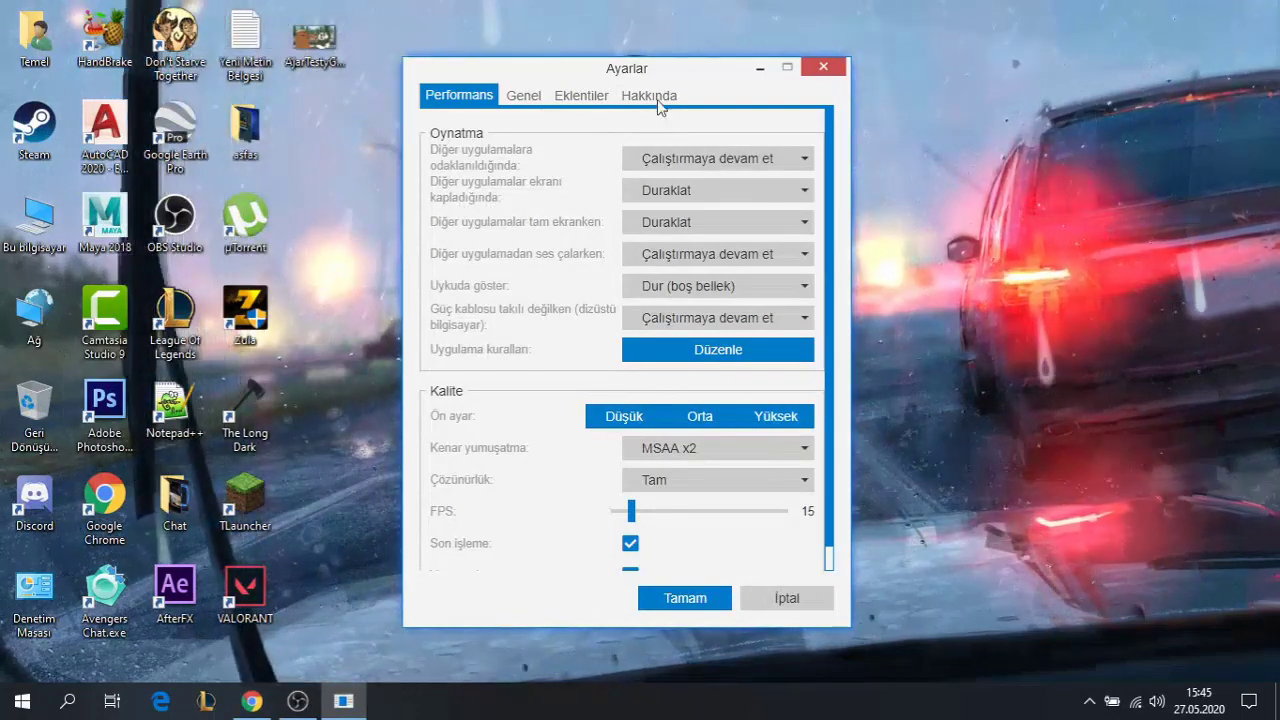
pyautogui.moveTo(667, 77); pyautogui.dragTo(716, 67)
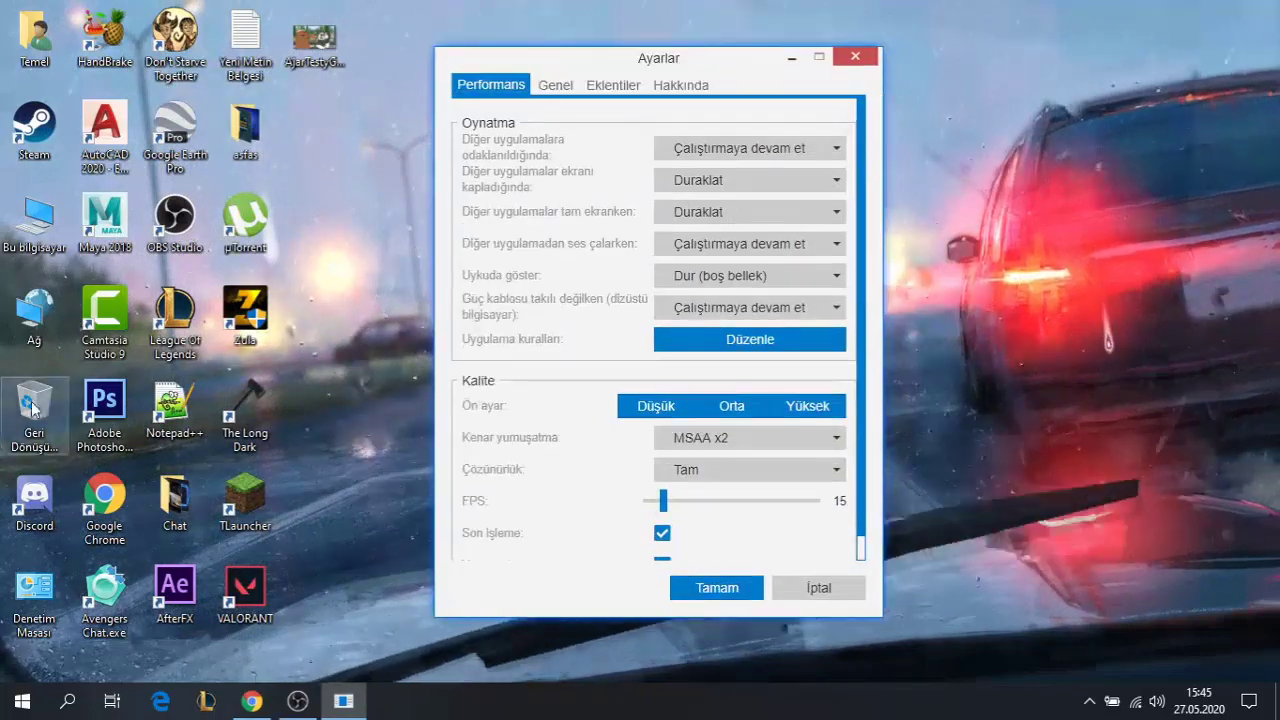
# - Switch to Chrome to demonstrate maximized and reduced windows over the wallpaper, and minimize it to return to the settings
pyautogui.click(253, 702)
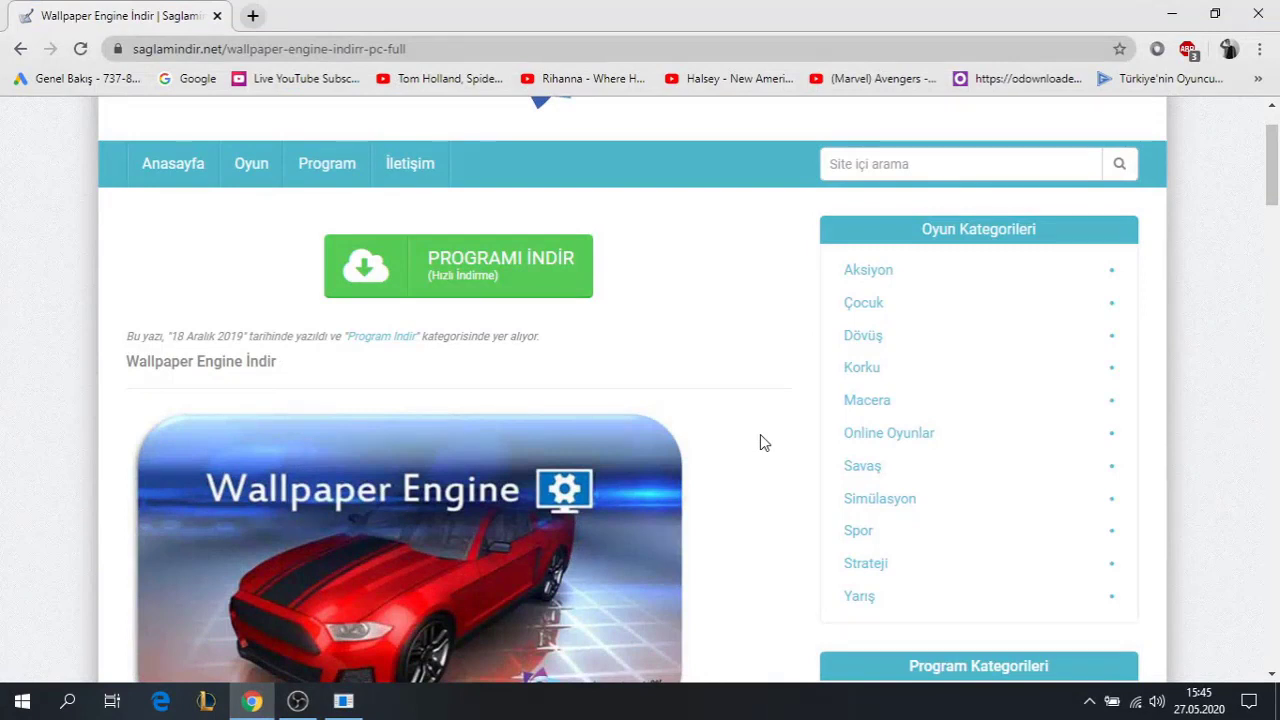
pyautogui.click(1187, 12)
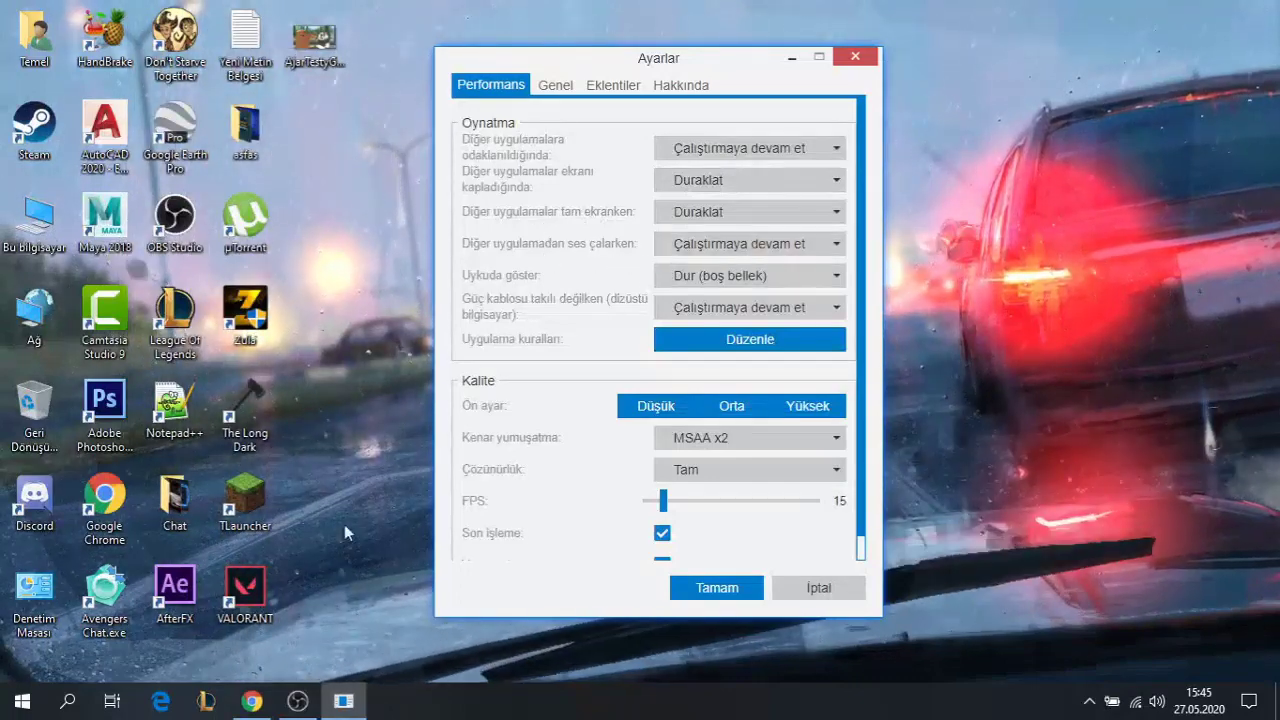
pyautogui.click(249, 704)
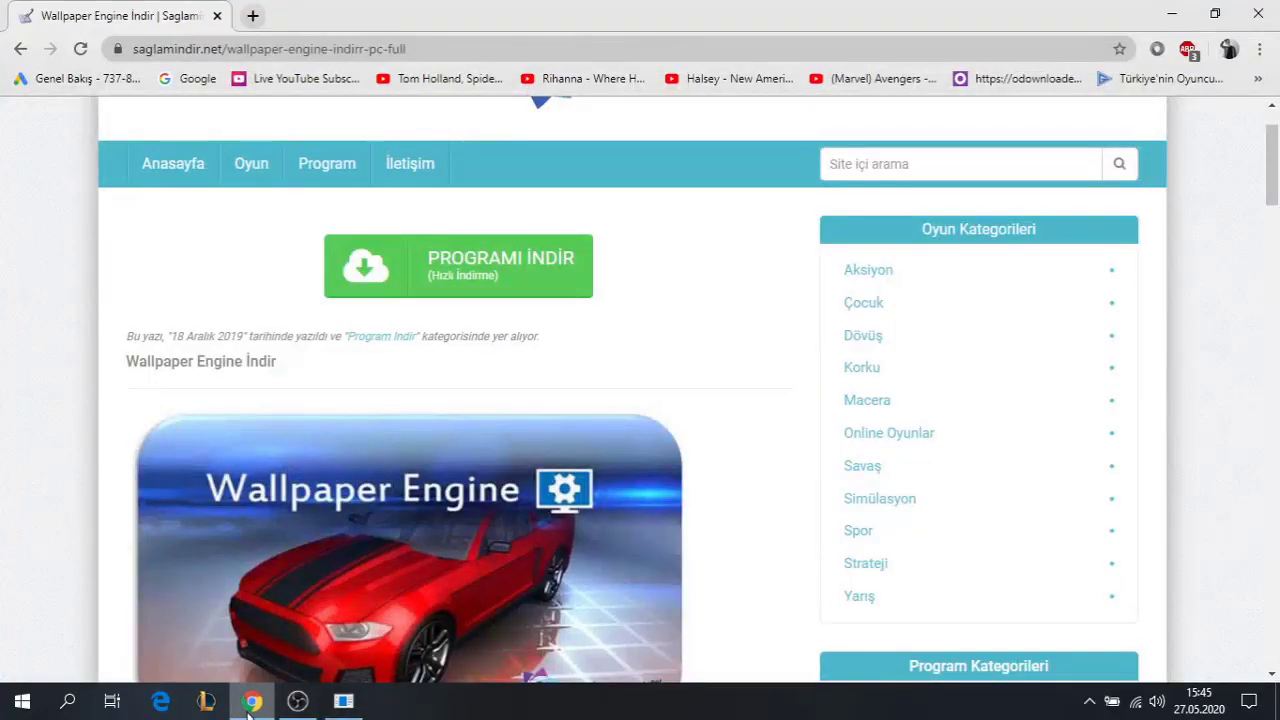
pyautogui.click(1216, 12)
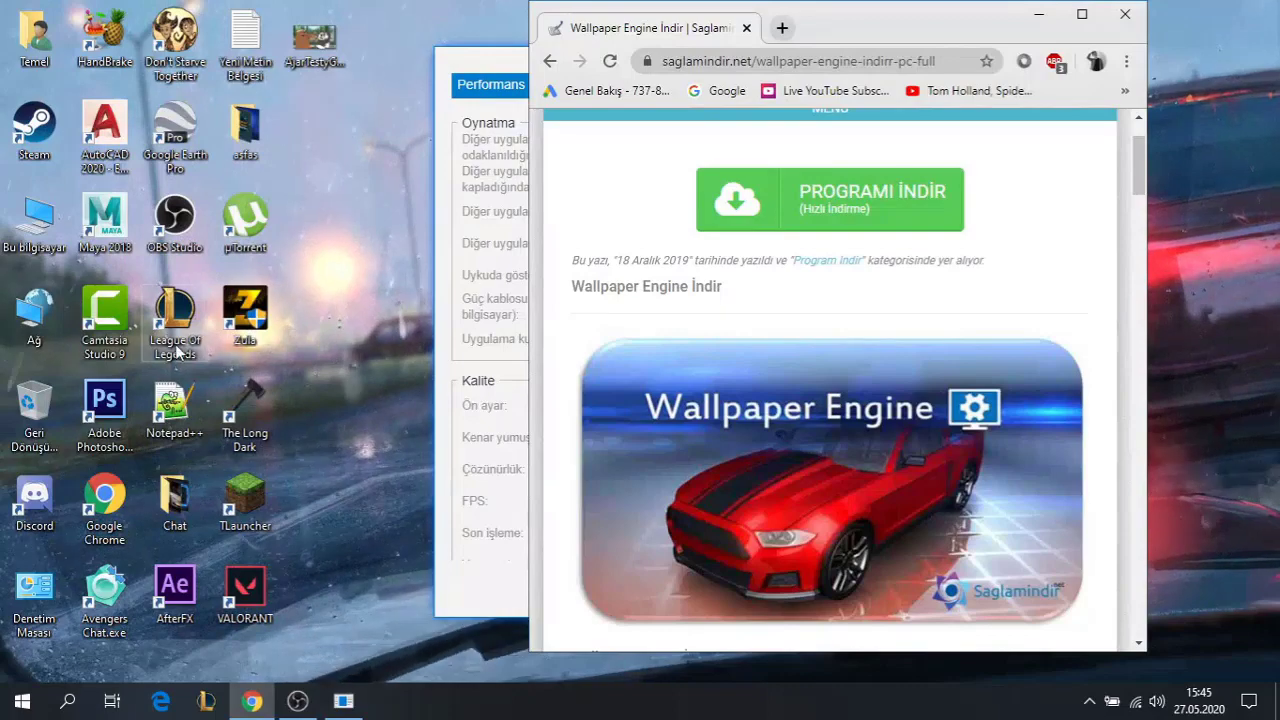
pyautogui.click(1081, 14)
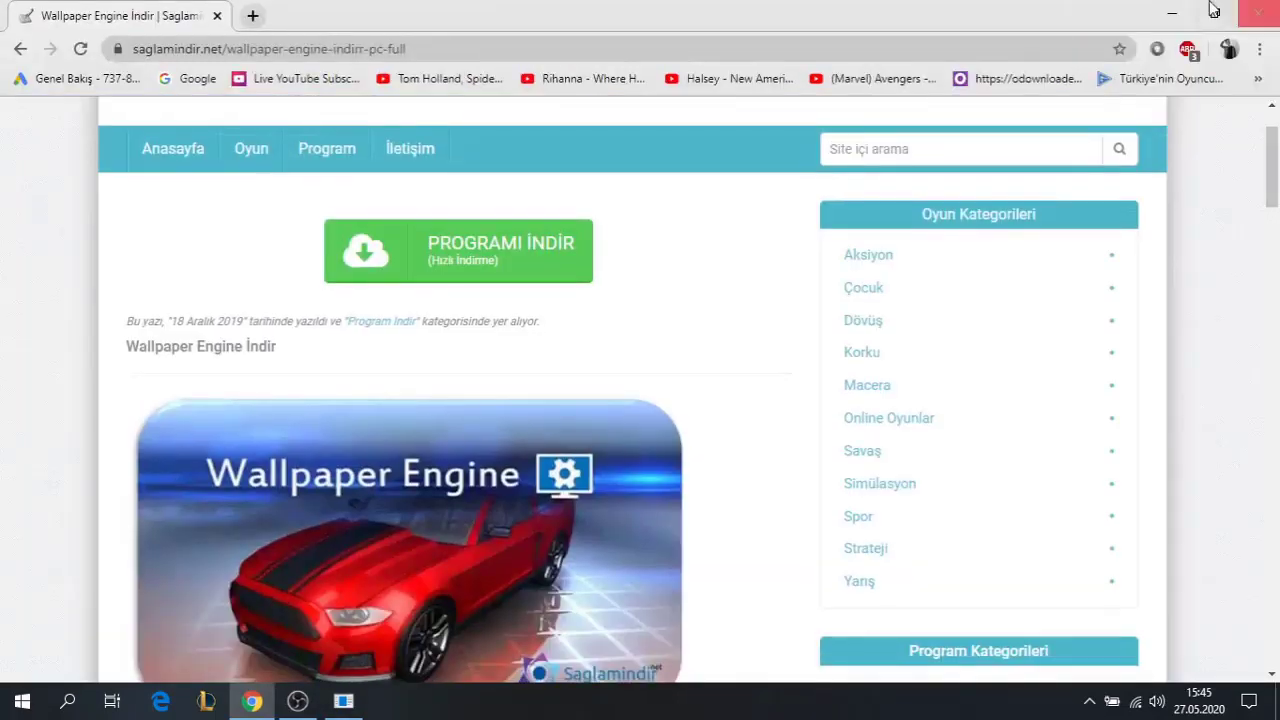
pyautogui.click(1173, 14)
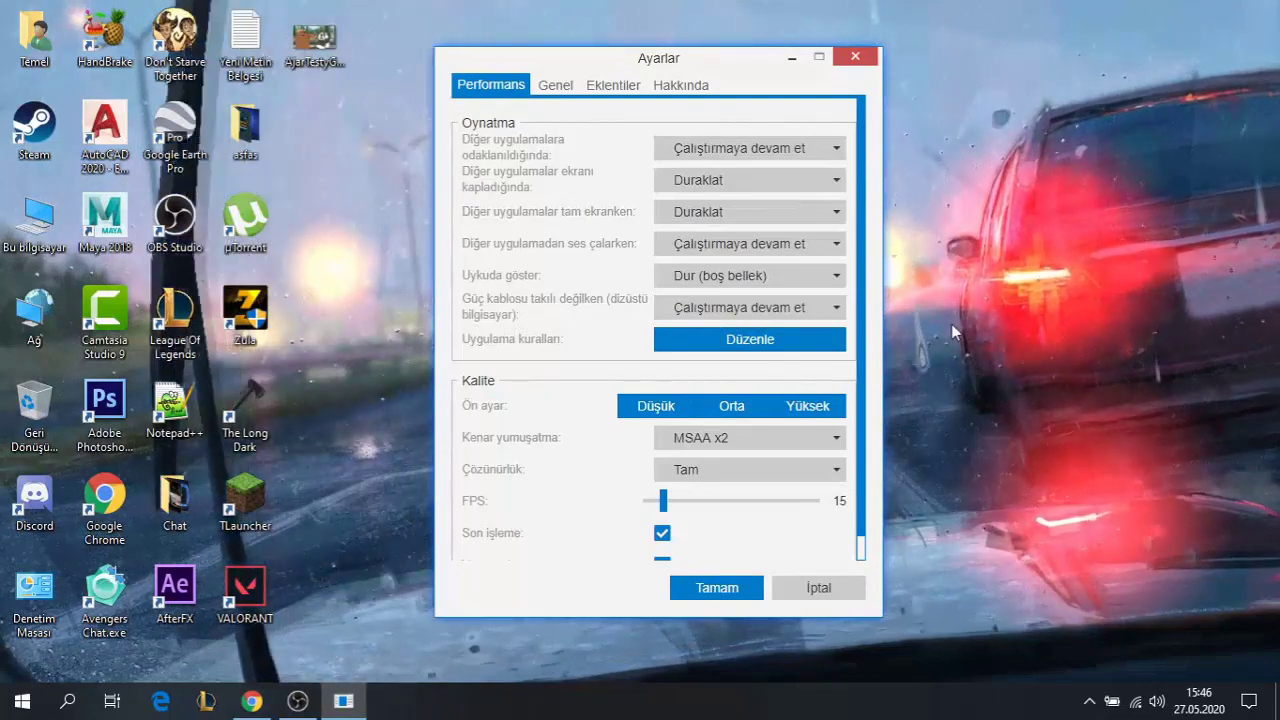
# - Try Duraklat for the laptop's unplugged-power playback setting and restore it to Çalıştırmaya devam et
pyautogui.click(798, 308)
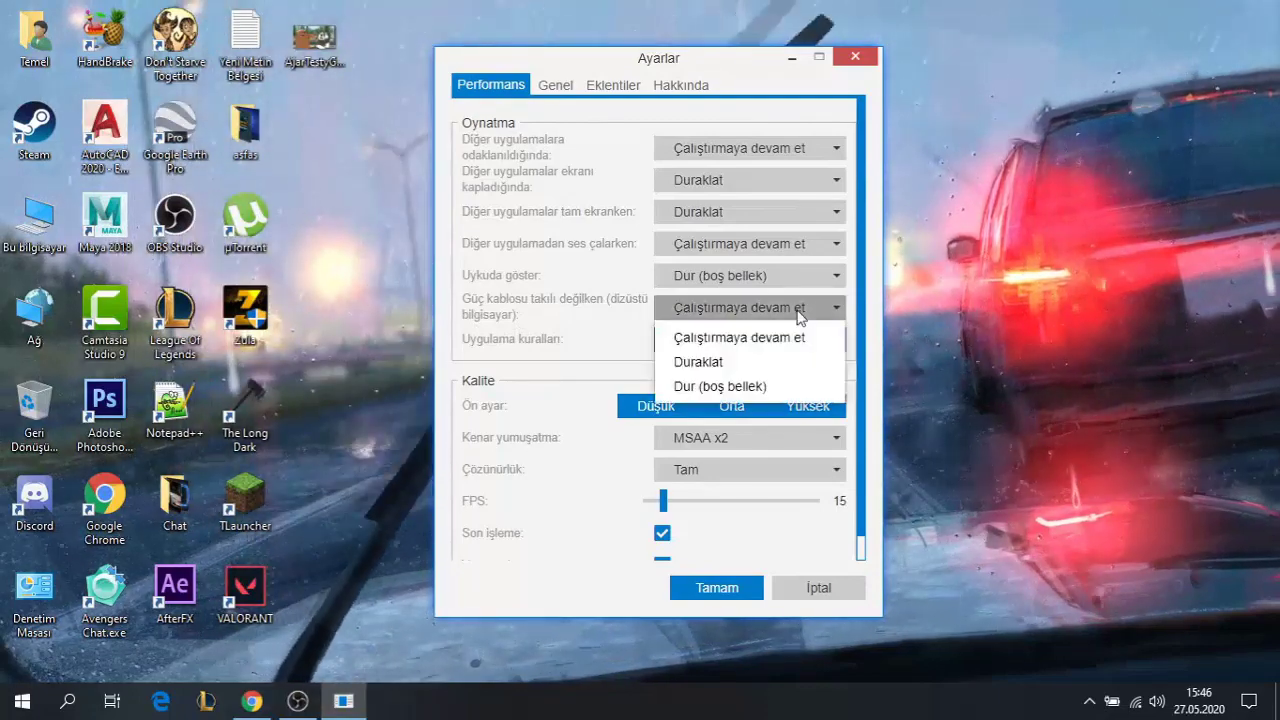
pyautogui.click(745, 361)
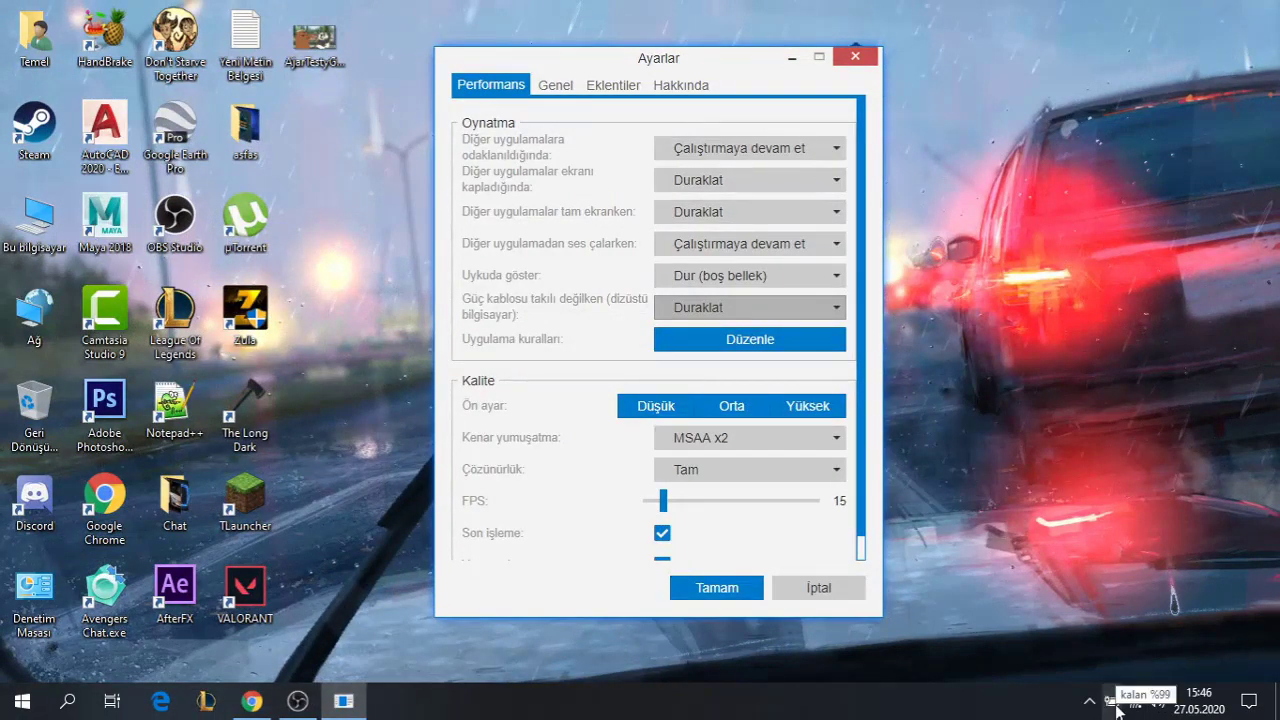
pyautogui.click(723, 308)
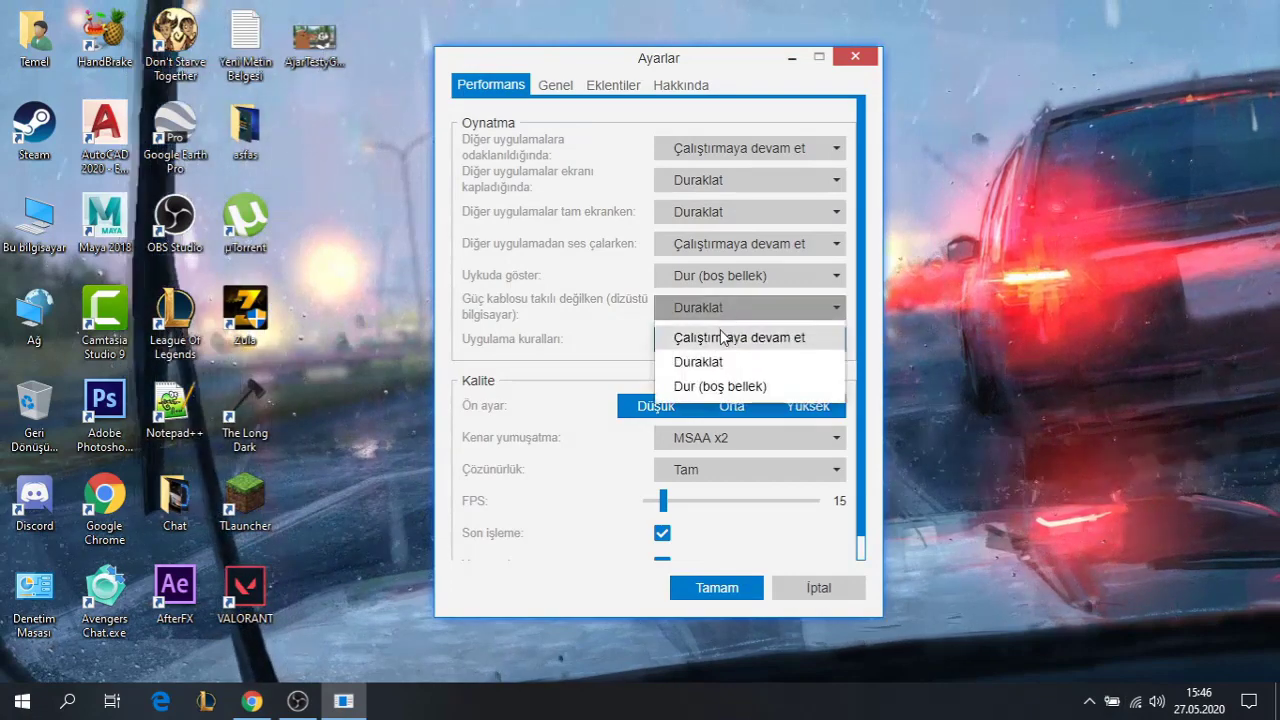
pyautogui.click(723, 337)
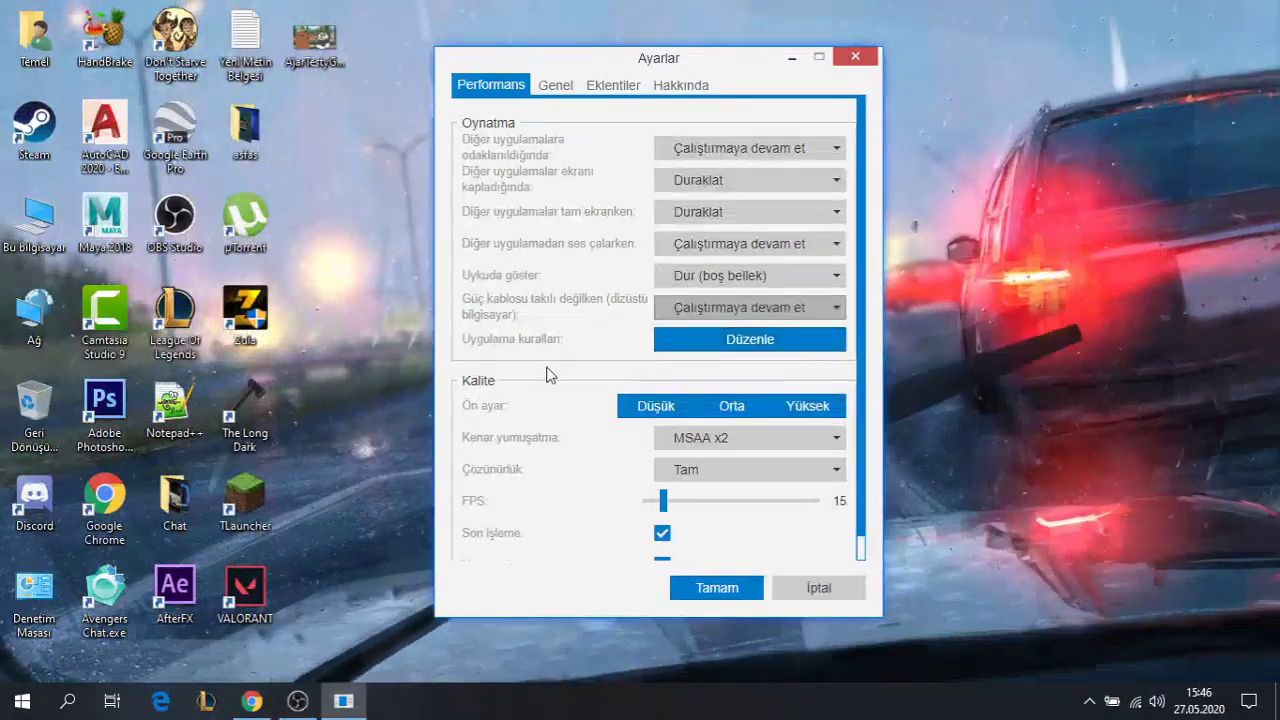
# - Review the performance quality options and the general startup, appearance and media settings
pyautogui.scroll(-1, 547, 378)
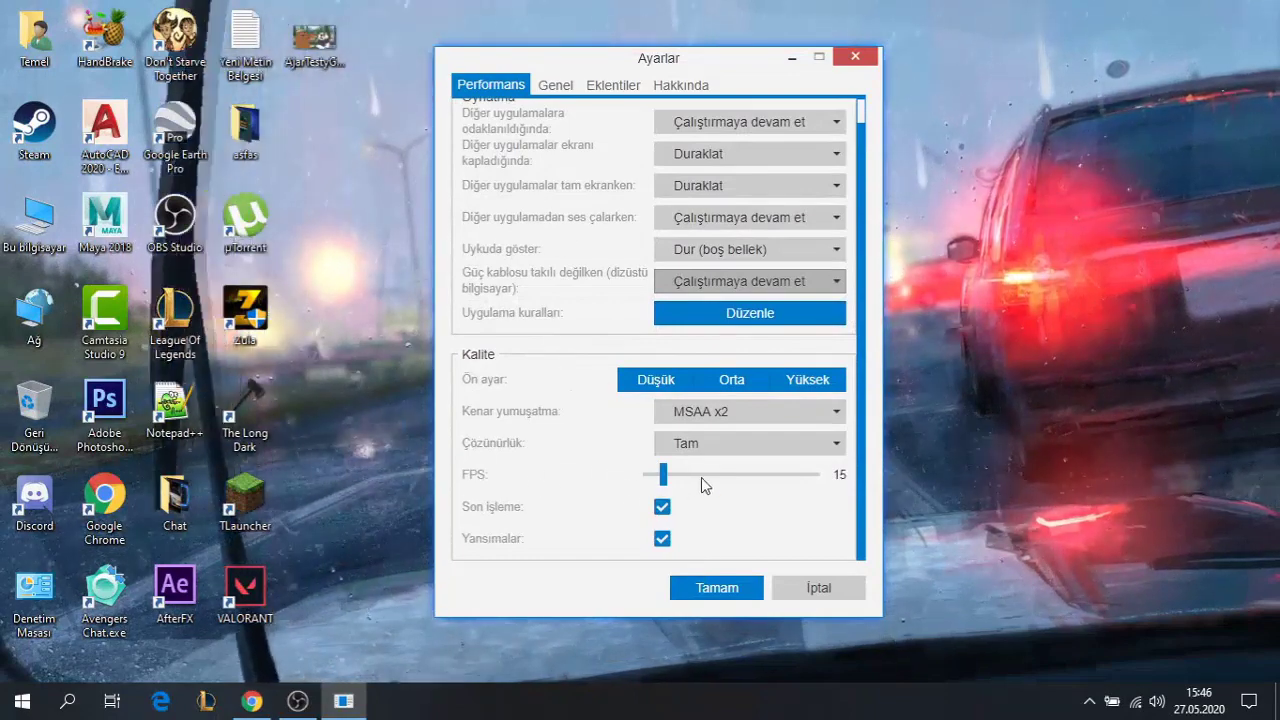
pyautogui.click(558, 83)
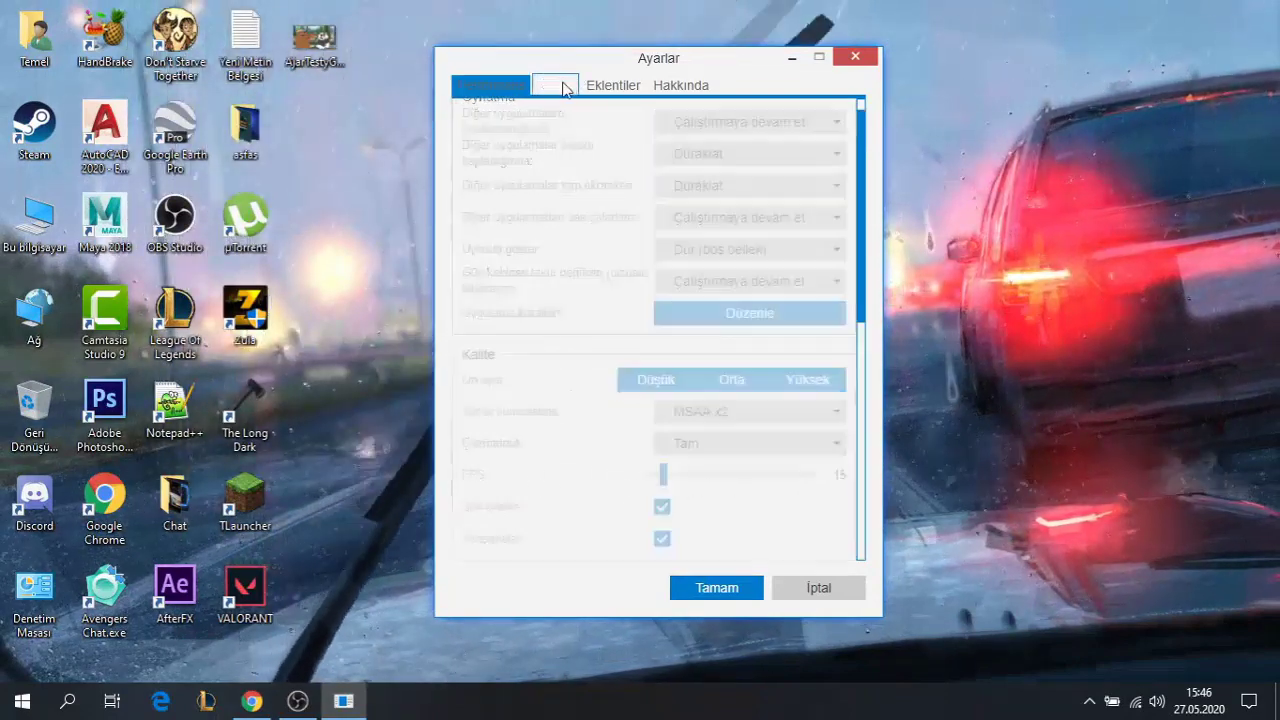
pyautogui.click(503, 87)
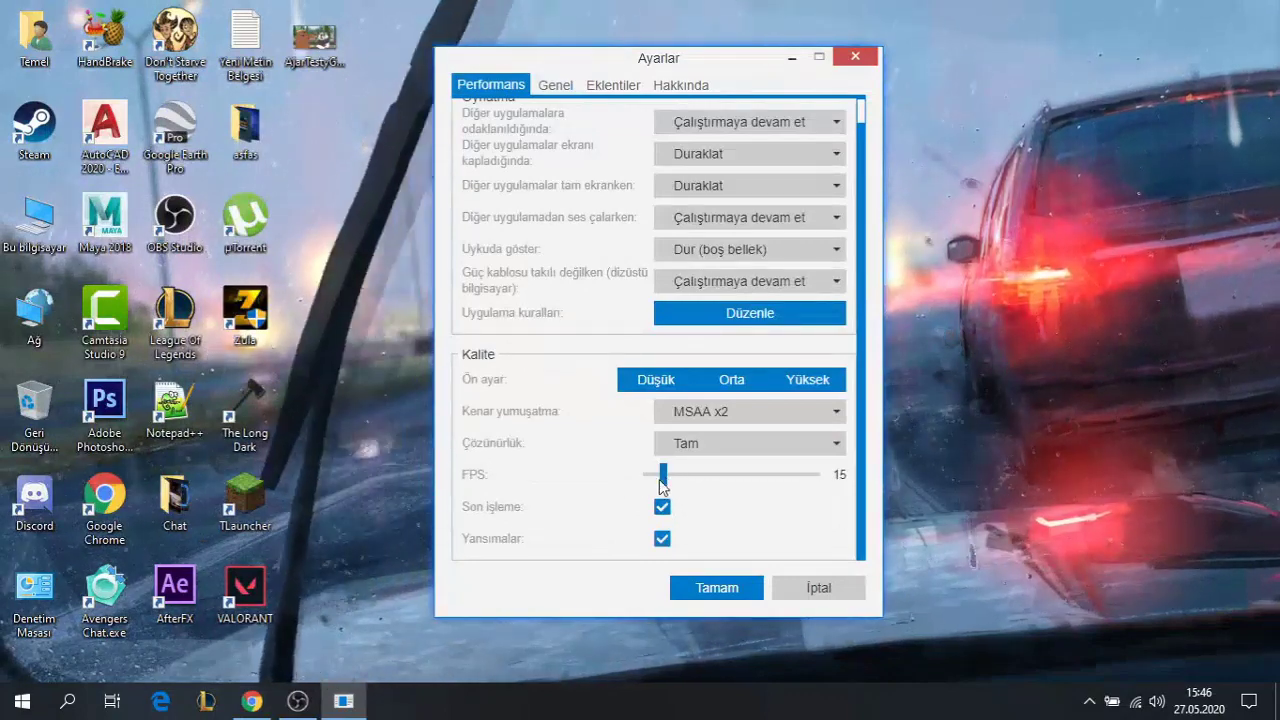
pyautogui.click(557, 84)
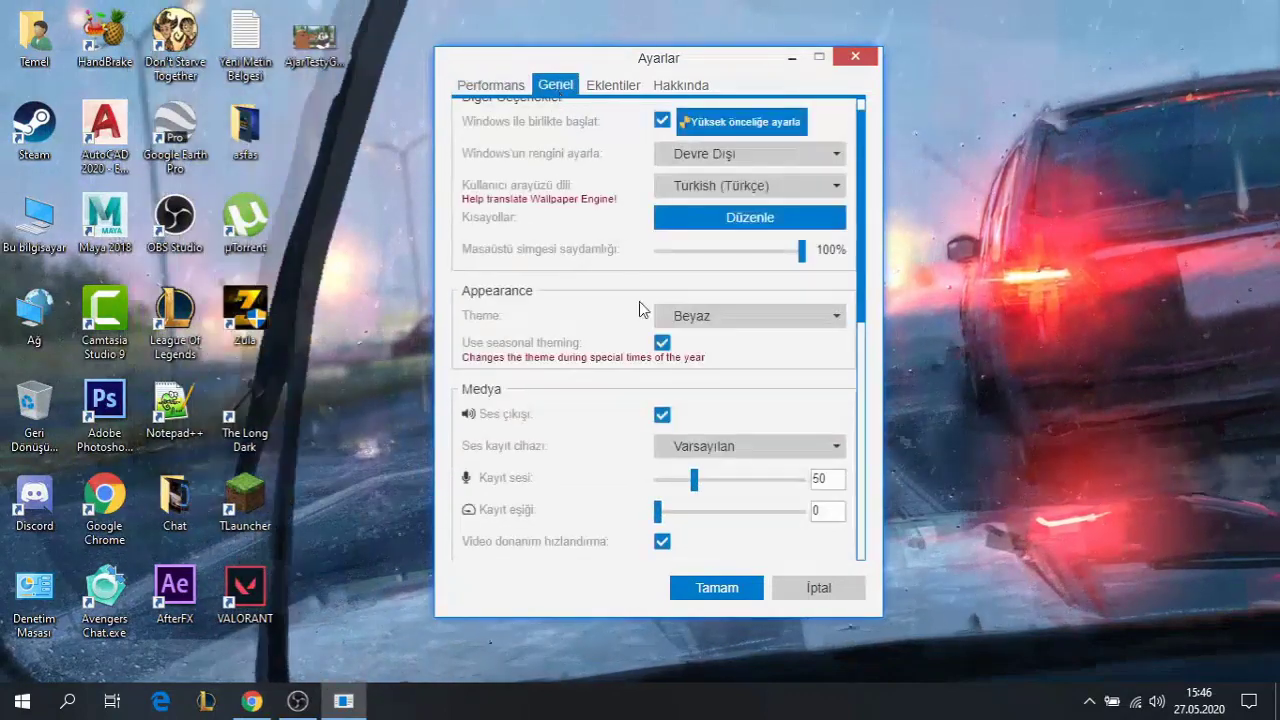
pyautogui.scroll(1, 583, 394)
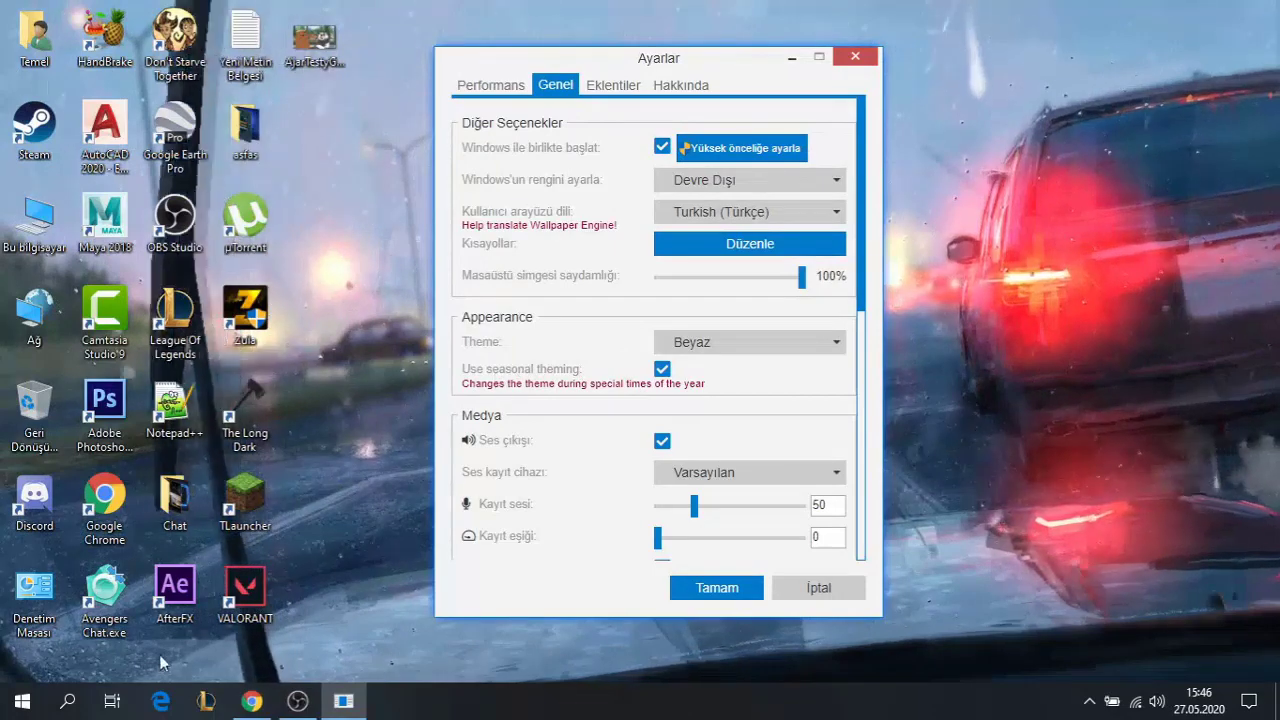
pyautogui.click(67, 700)
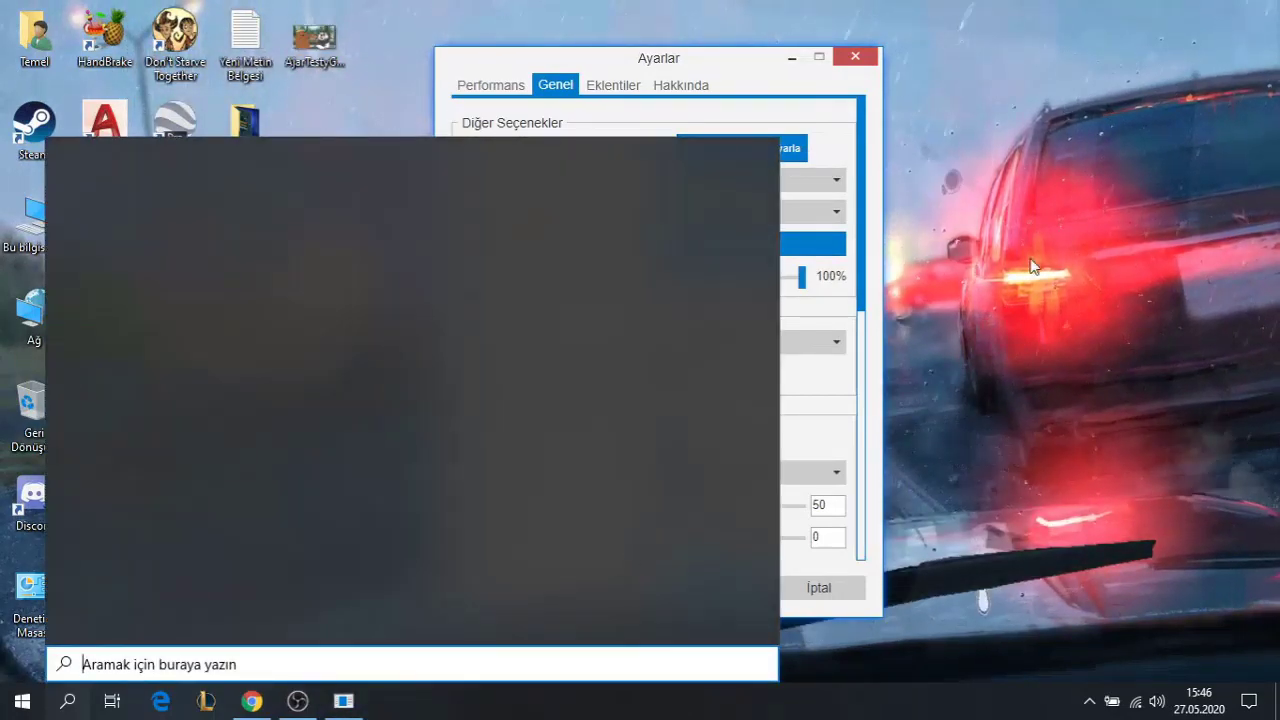
pyautogui.click(1035, 266)
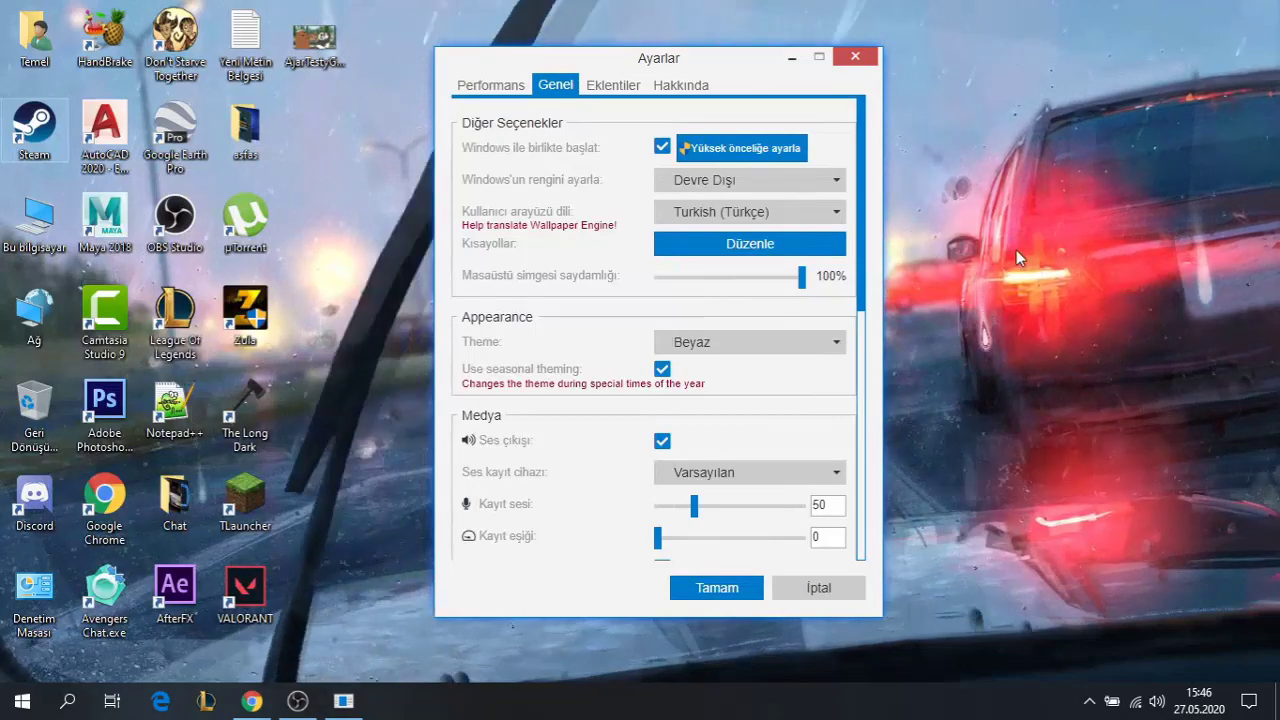
# - Check the plugin settings, revisit the general and performance options, and close the settings with confirmation
pyautogui.click(613, 87)
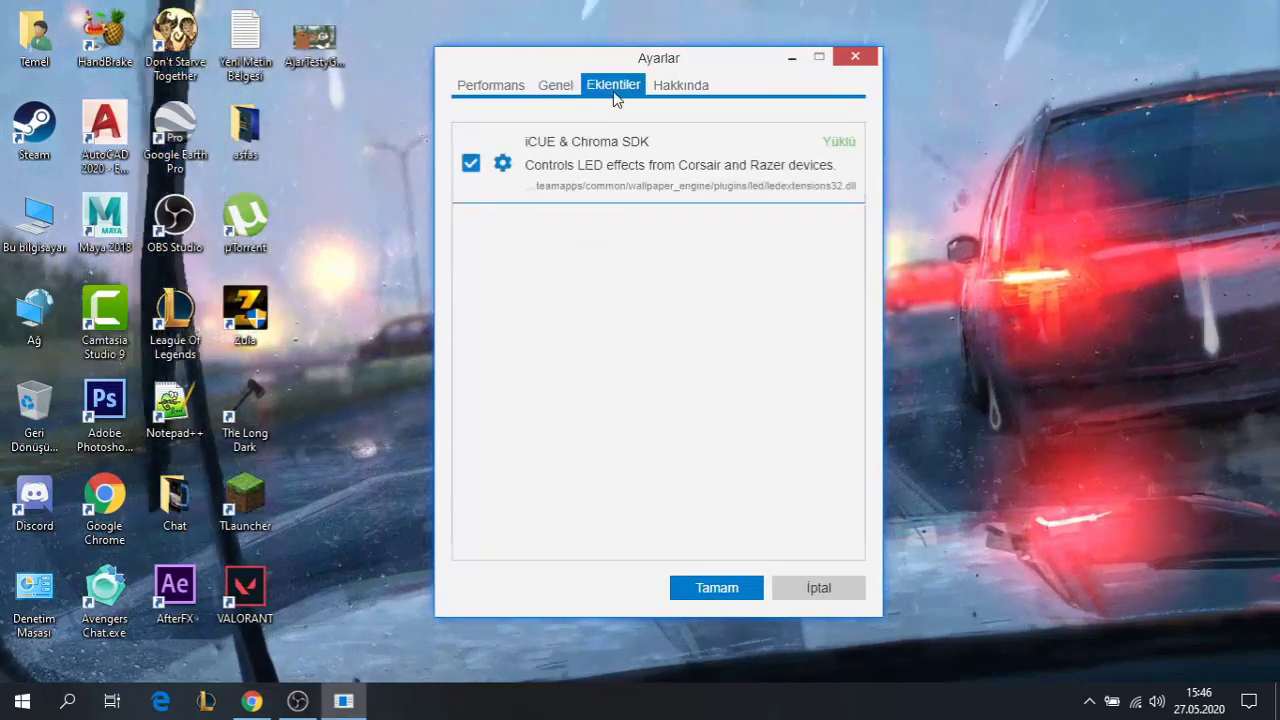
pyautogui.click(552, 89)
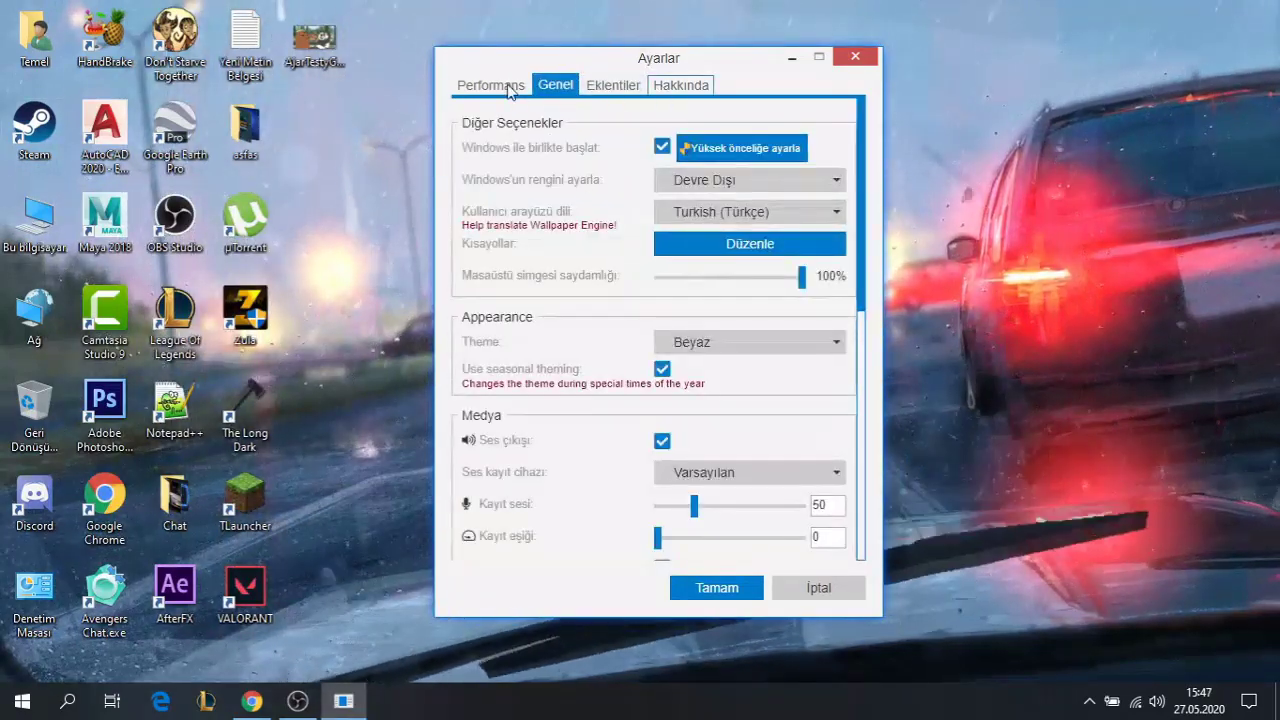
pyautogui.click(511, 90)
pyautogui.scroll(-1, 600, 450)
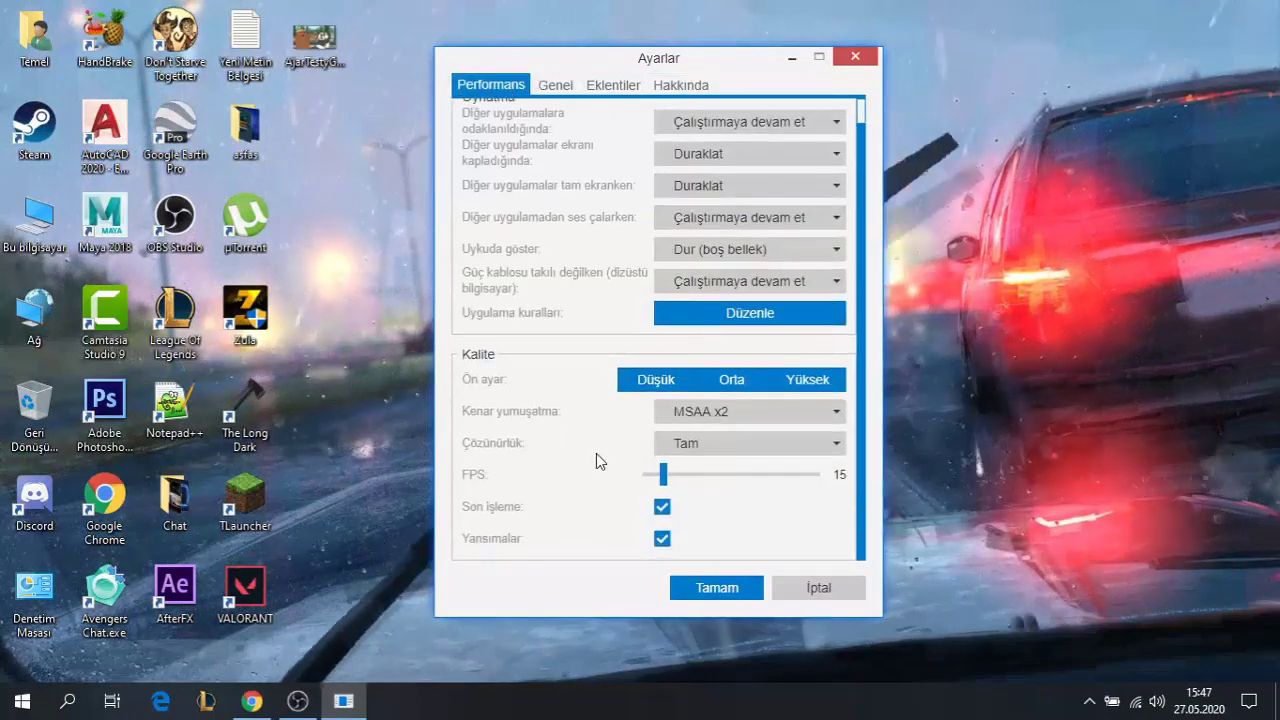
pyautogui.click(724, 590)
# - Open the Wallpaper Engine browser and examine the current wallpaper's details, colour, volume, alignment, position, playback speed and preset options
pyautogui.click(1090, 702)
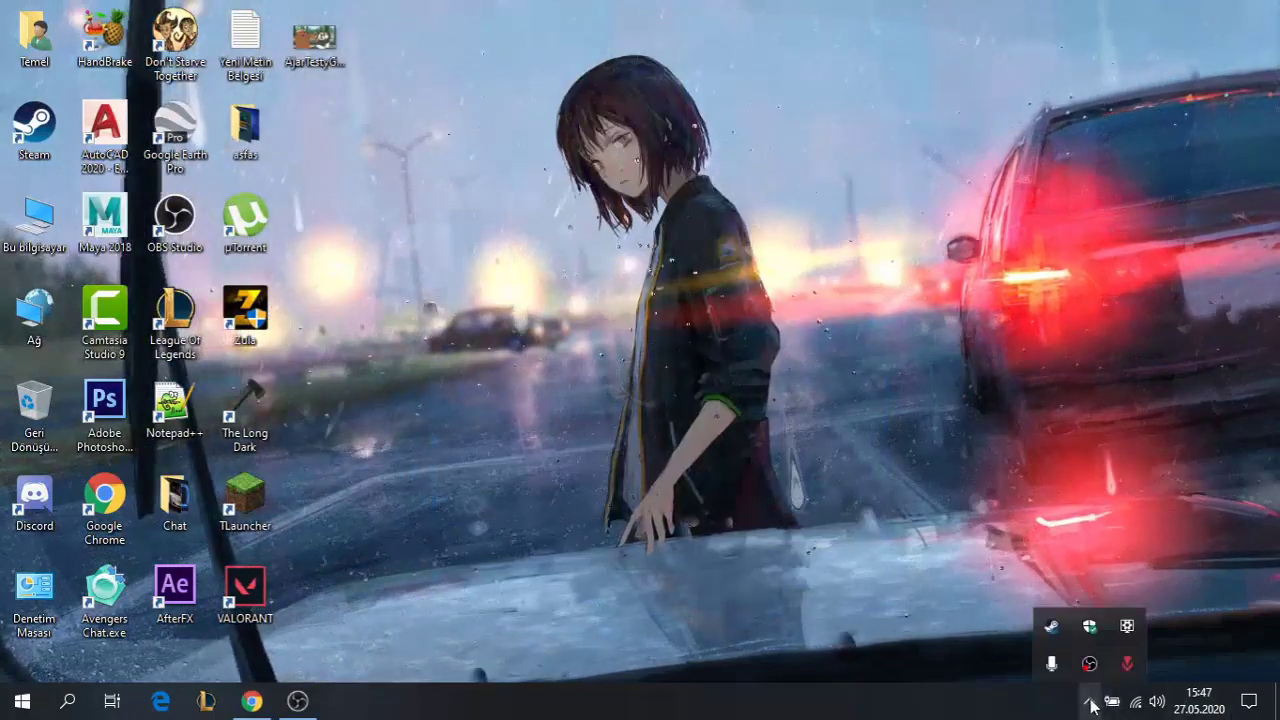
pyautogui.click(1120, 630)
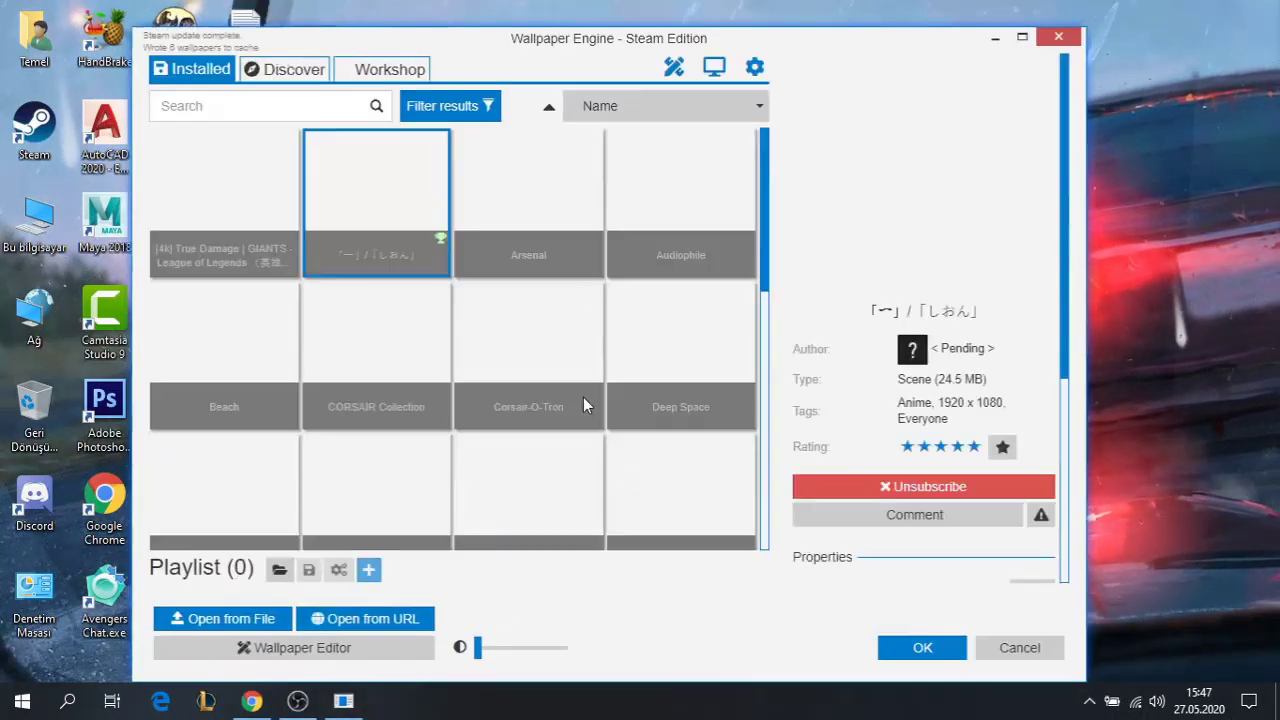
pyautogui.scroll(-3, 949, 383)
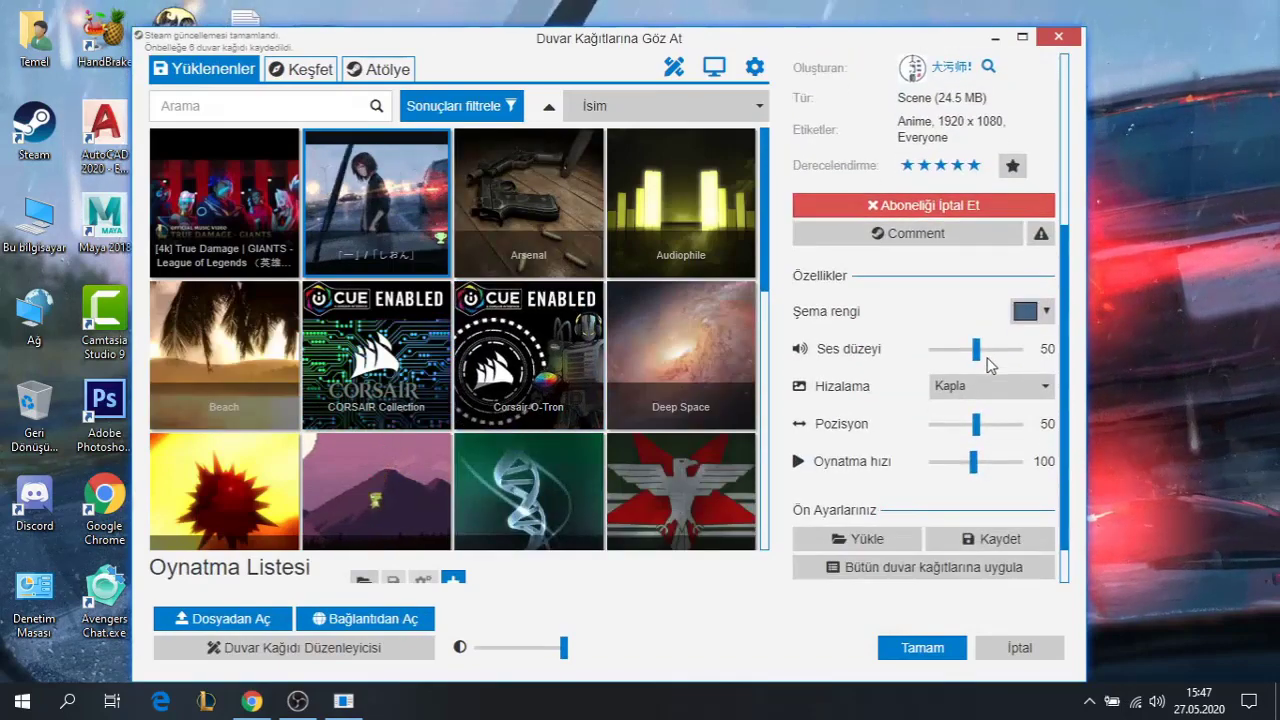
pyautogui.scroll(2, 908, 347)
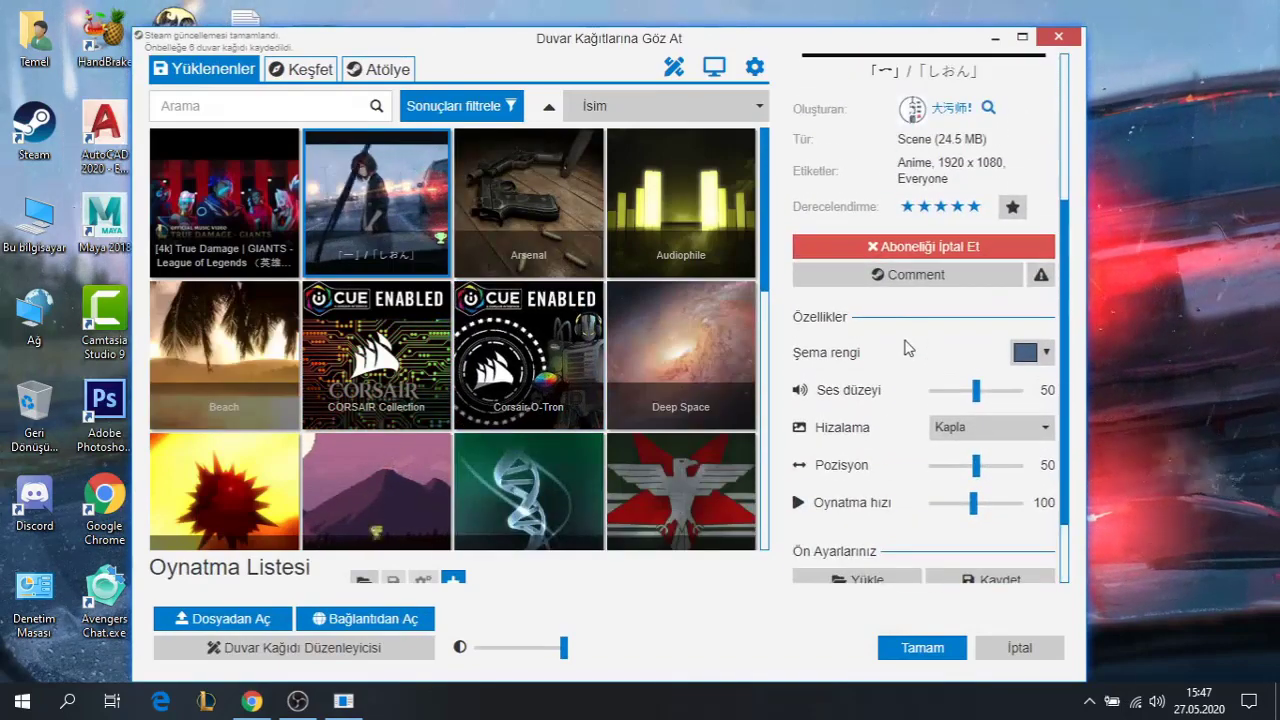
pyautogui.click(968, 428)
pyautogui.click(968, 428)
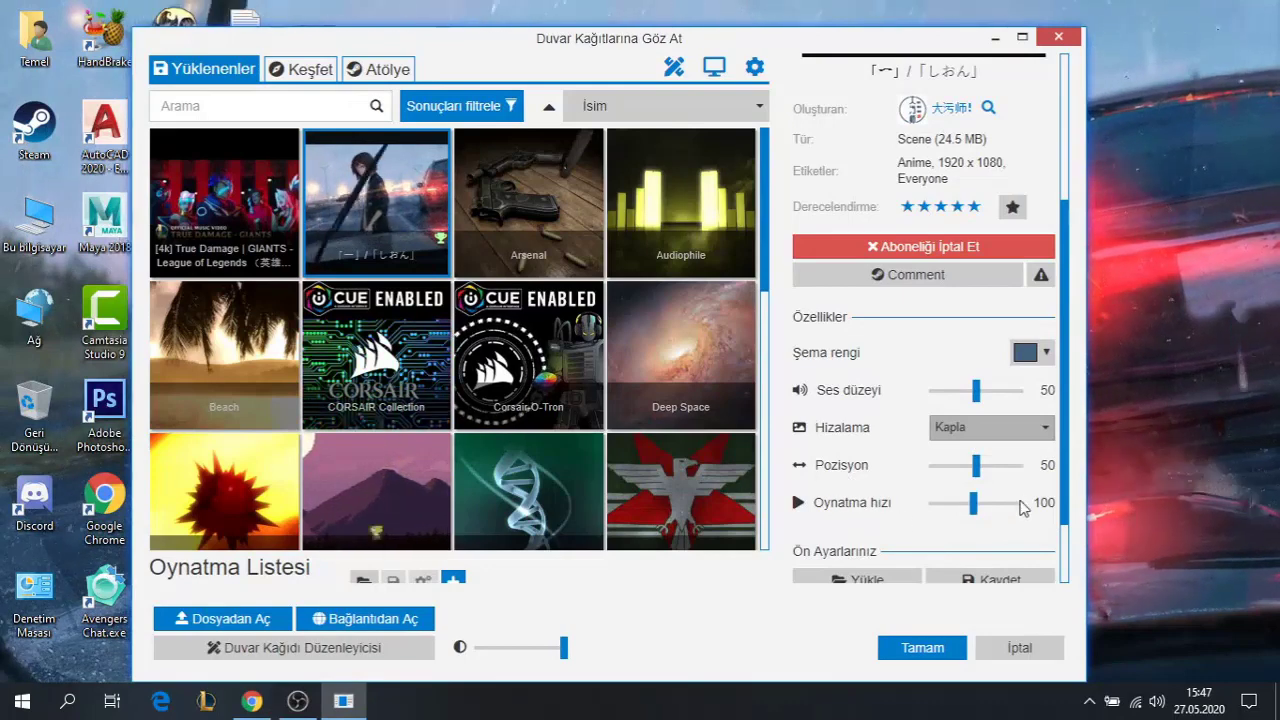
pyautogui.scroll(-2, 912, 487)
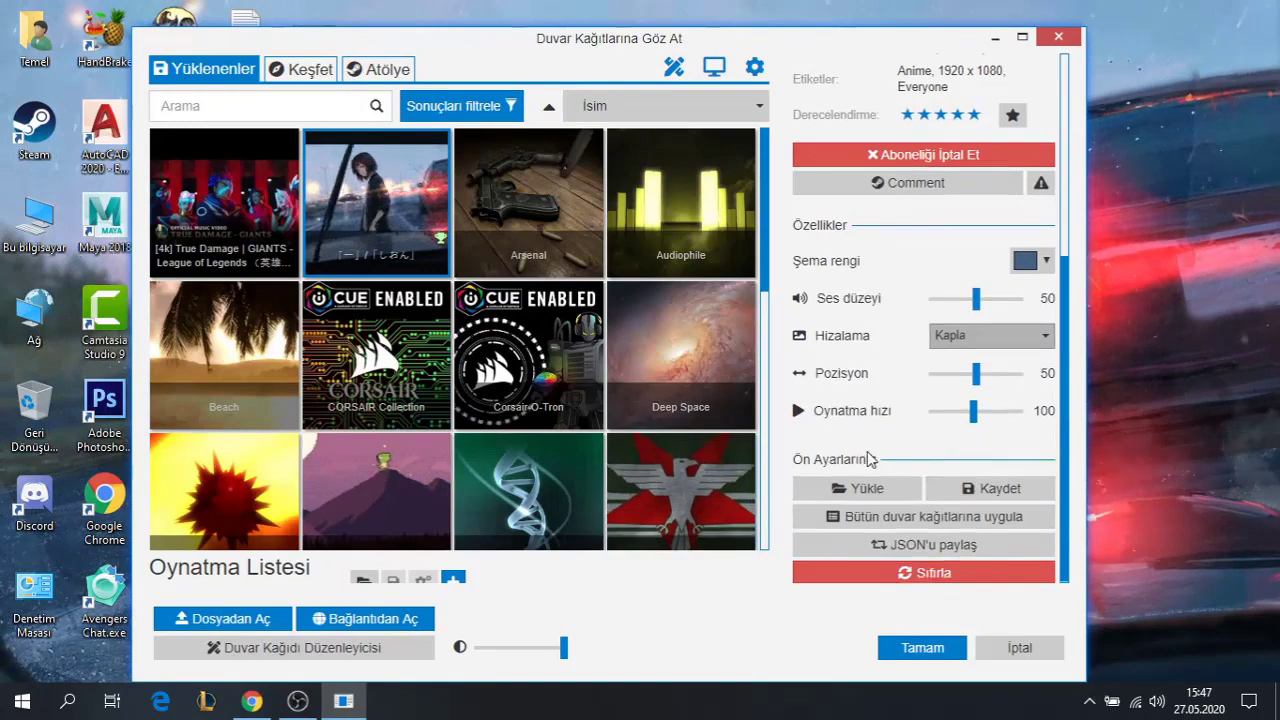
pyautogui.scroll(4, 870, 458)
pyautogui.scroll(-2, 868, 451)
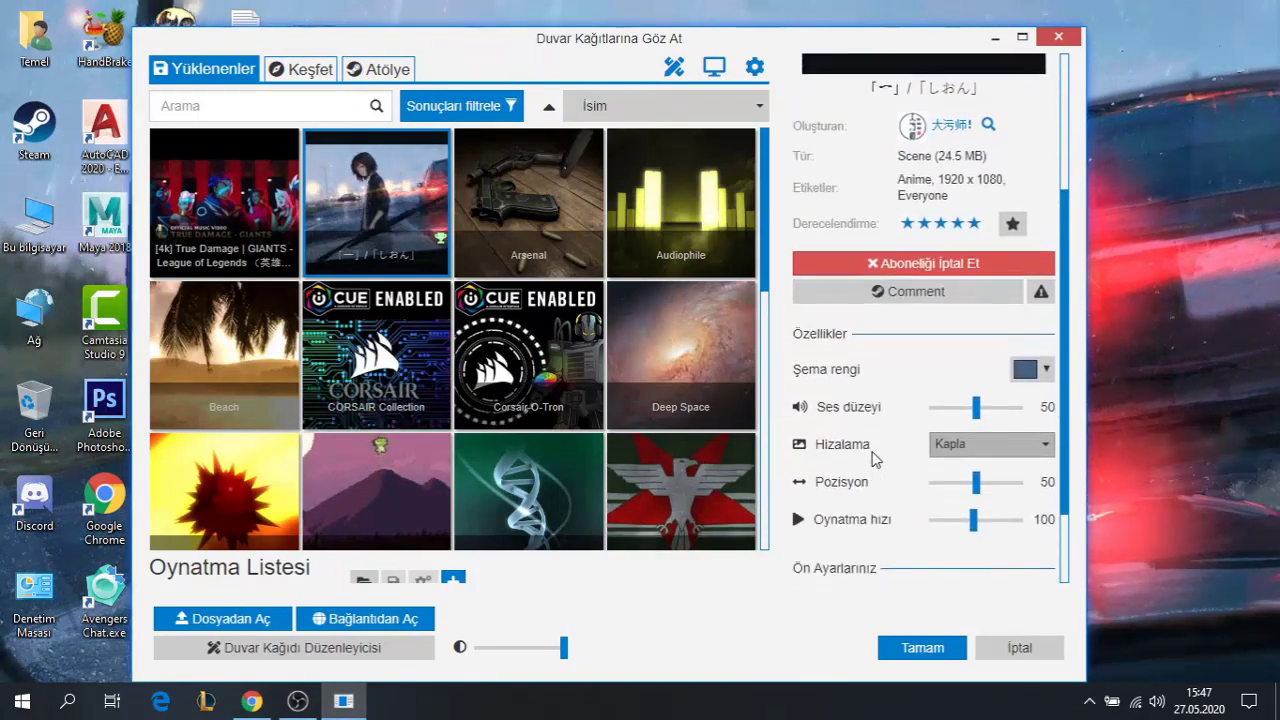
pyautogui.scroll(4, 870, 455)
pyautogui.scroll(-6, 875, 460)
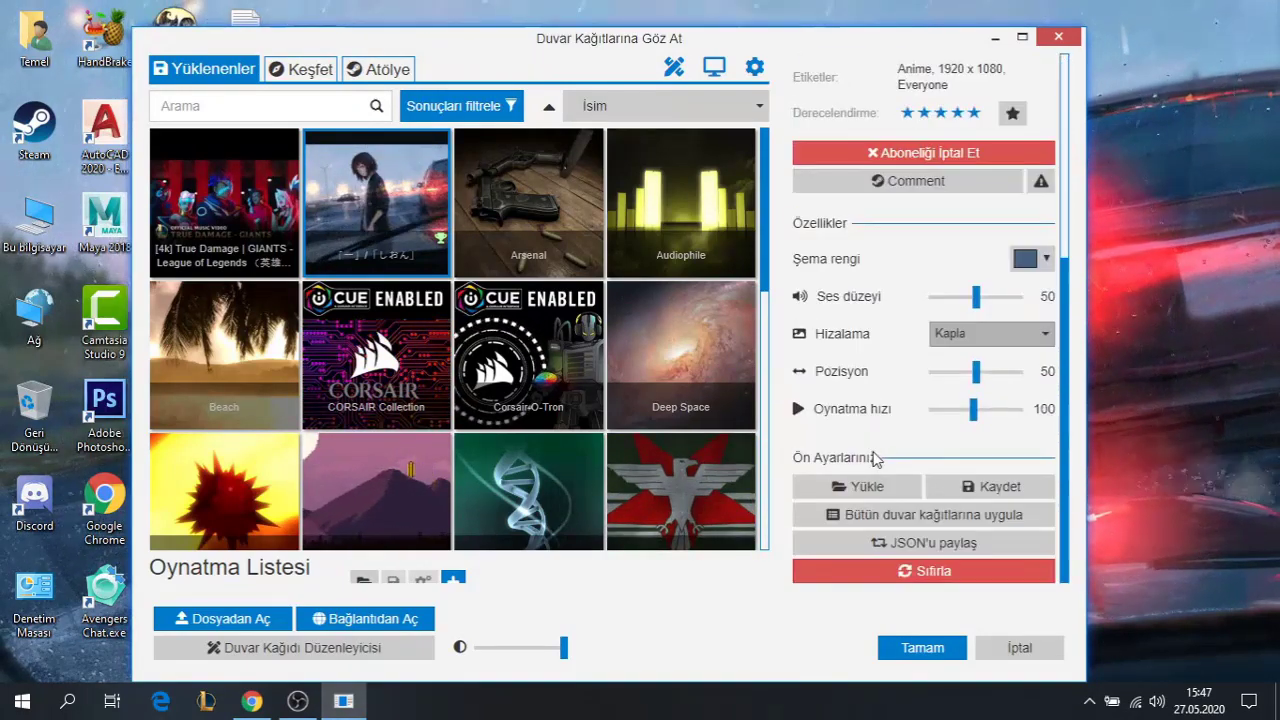
# - Apply the installed Qiyana True Damage Video wallpaper and close the wallpaper browser with confirmation
pyautogui.scroll(-3, 538, 378)
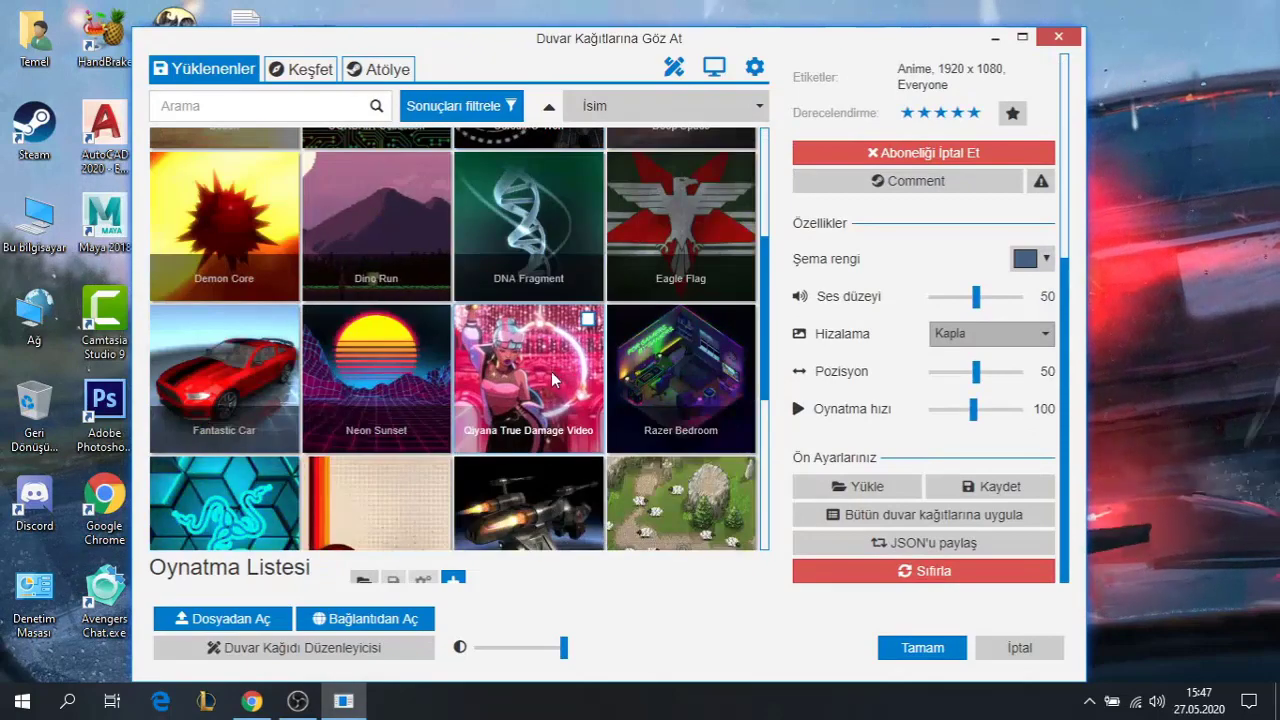
pyautogui.click(538, 378)
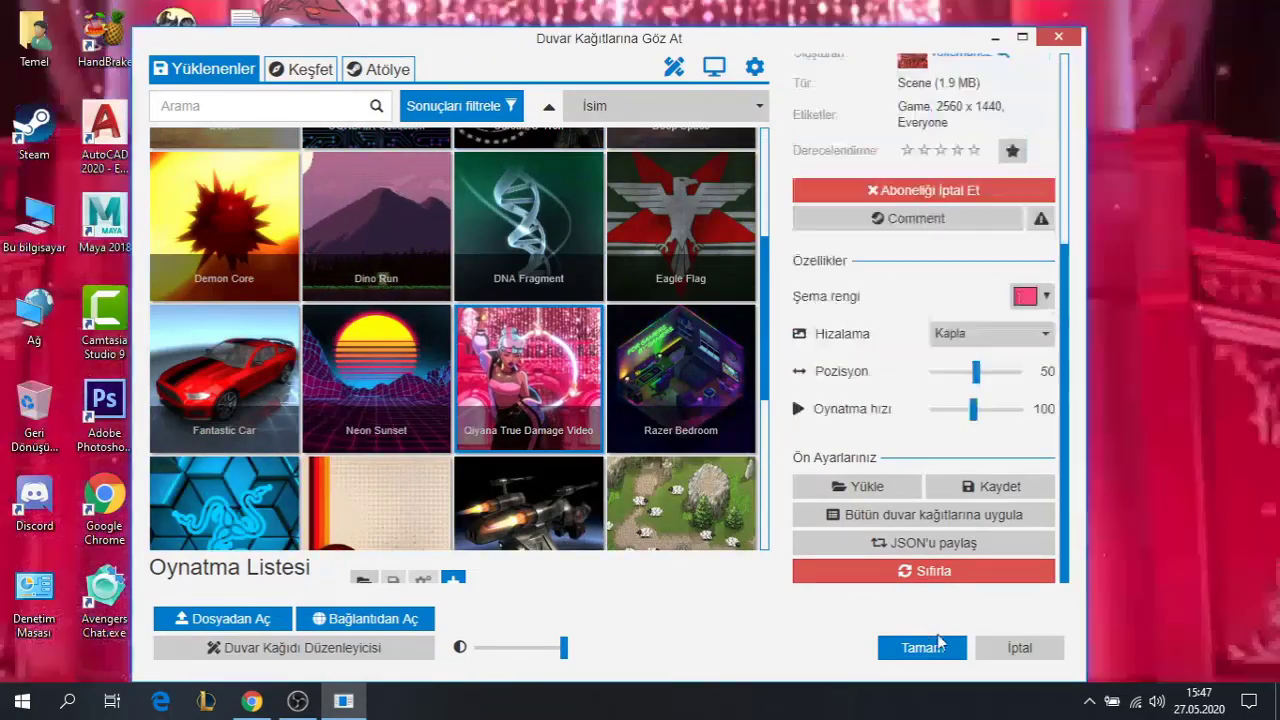
pyautogui.click(922, 647)
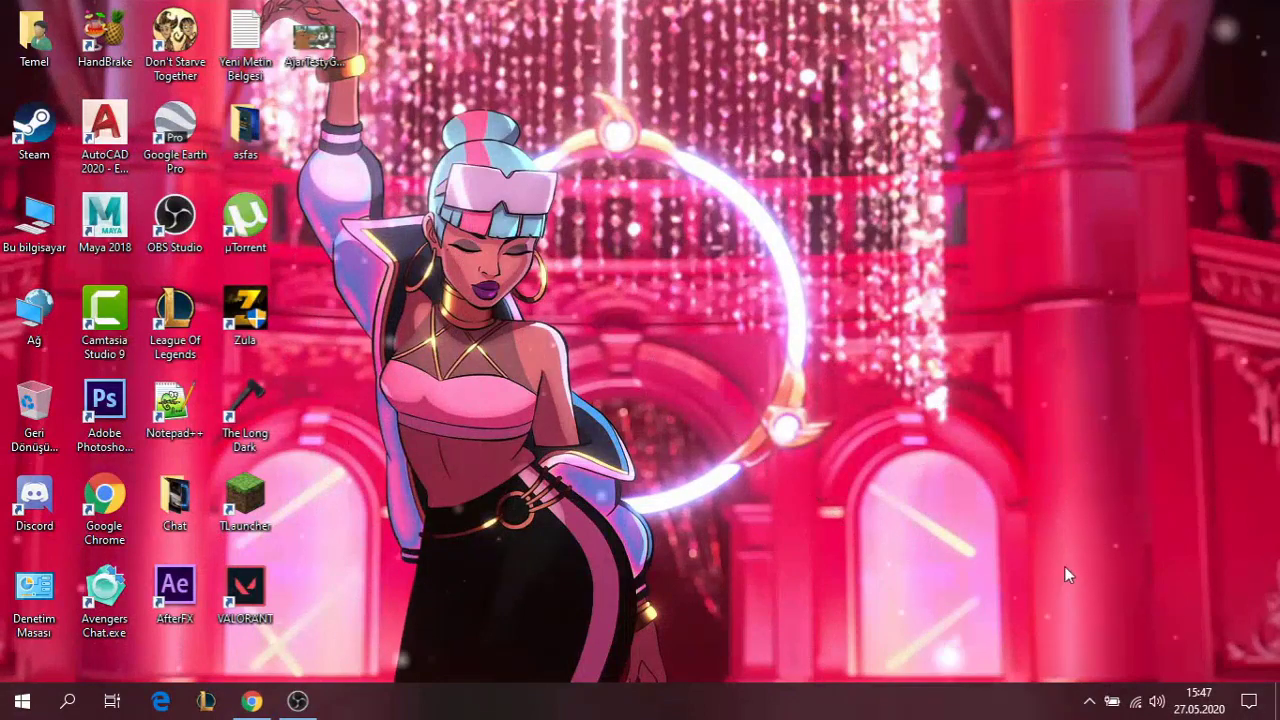
# - Reopen the wallpaper browser and look through the whole collection of installed wallpapers
pyautogui.click(1088, 704)
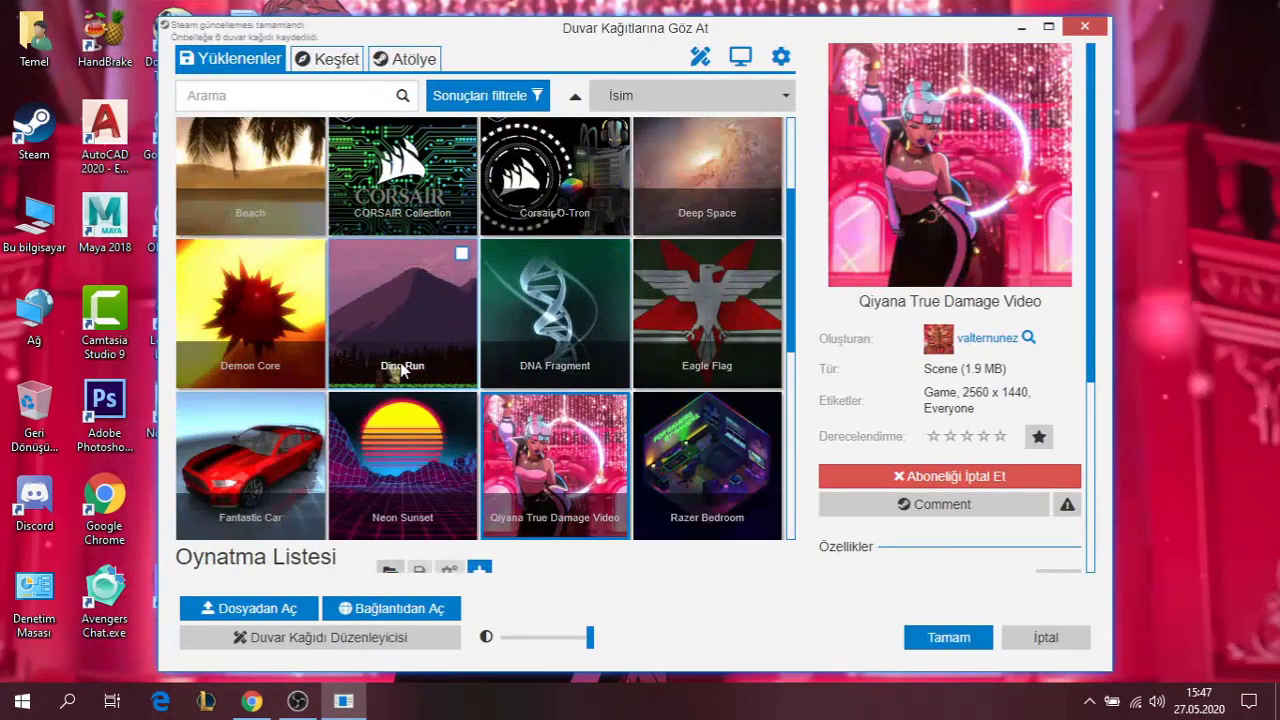
pyautogui.scroll(2, 407, 345)
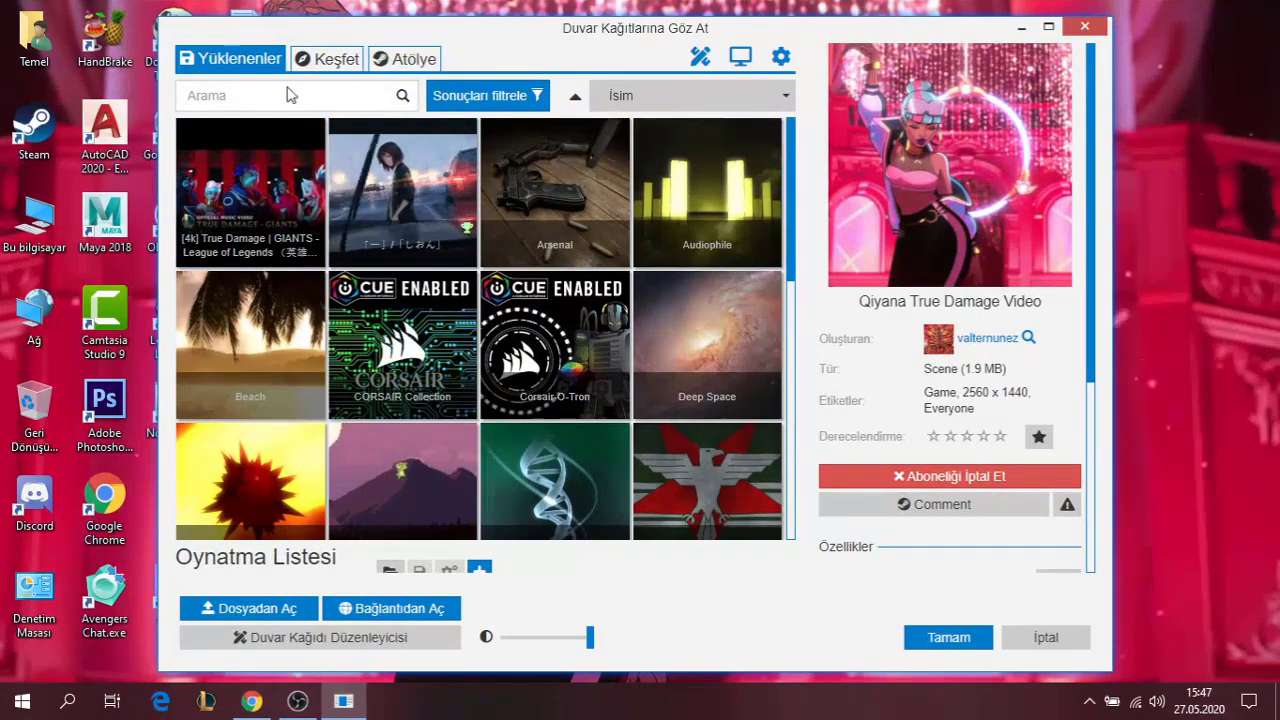
pyautogui.scroll(-10, 476, 350)
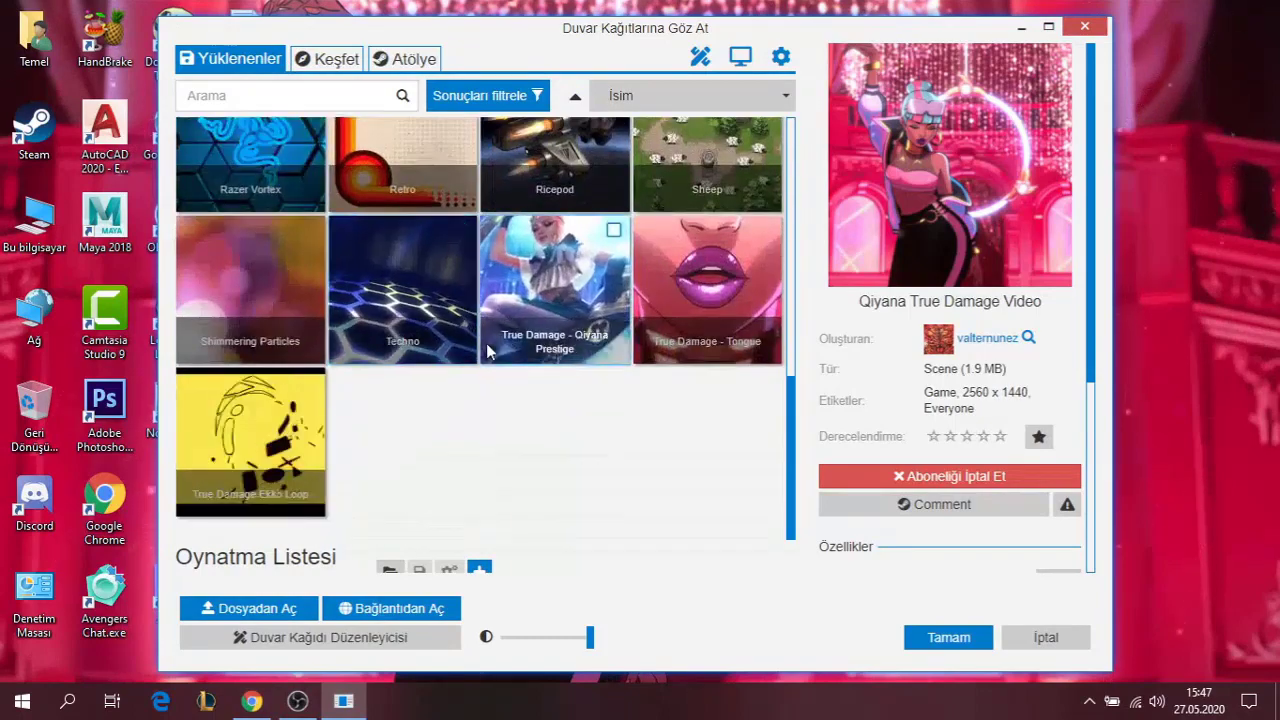
pyautogui.scroll(8, 488, 352)
pyautogui.scroll(1, 488, 352)
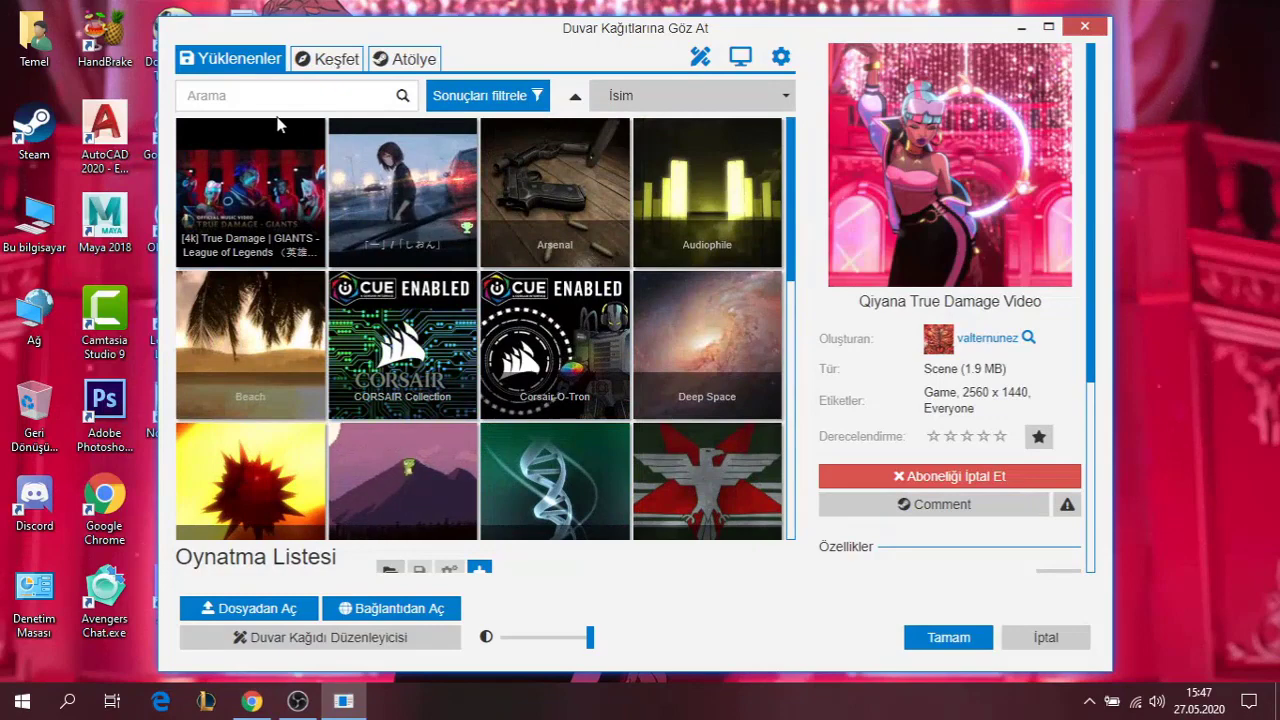
pyautogui.scroll(-3, 349, 213)
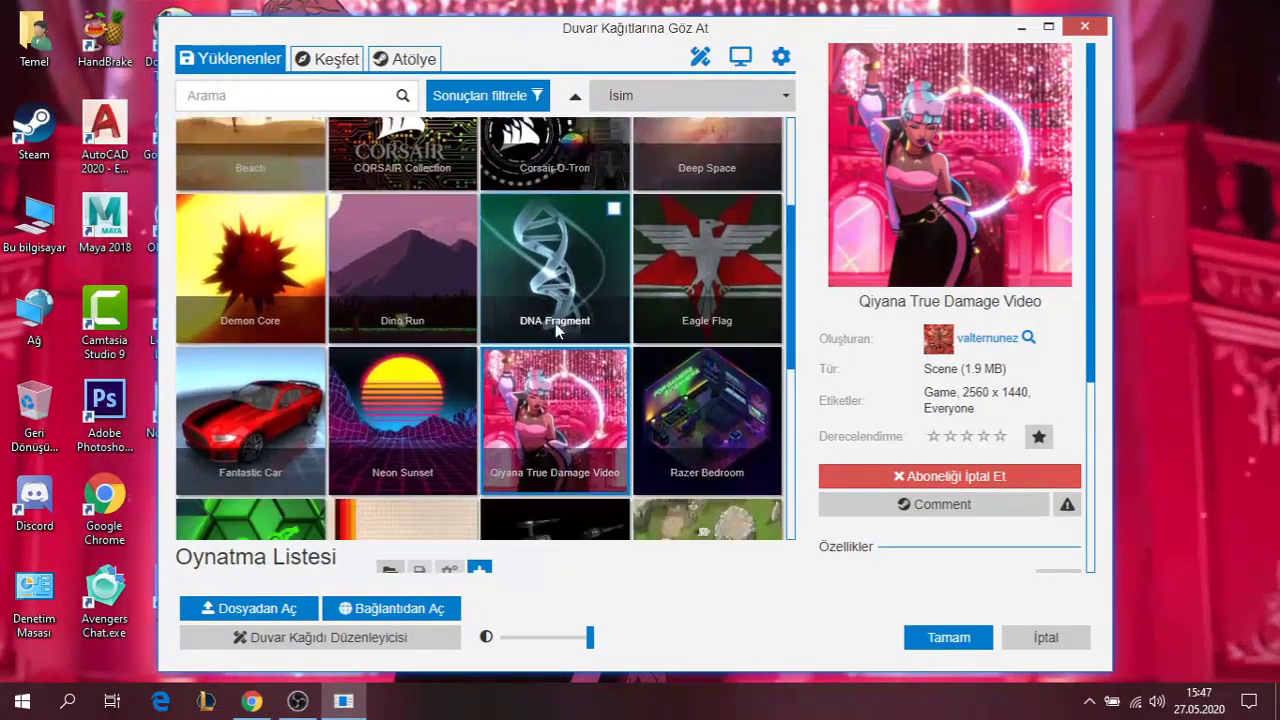
pyautogui.scroll(-3, 548, 325)
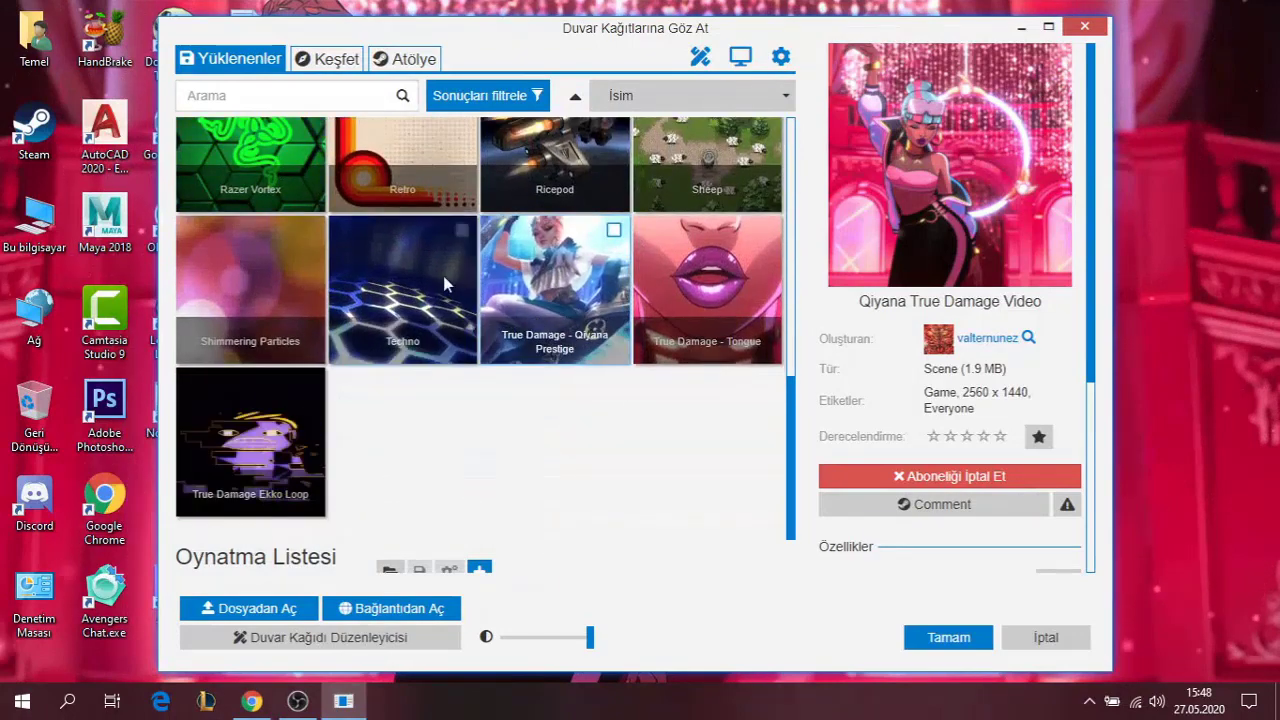
pyautogui.scroll(6, 465, 250)
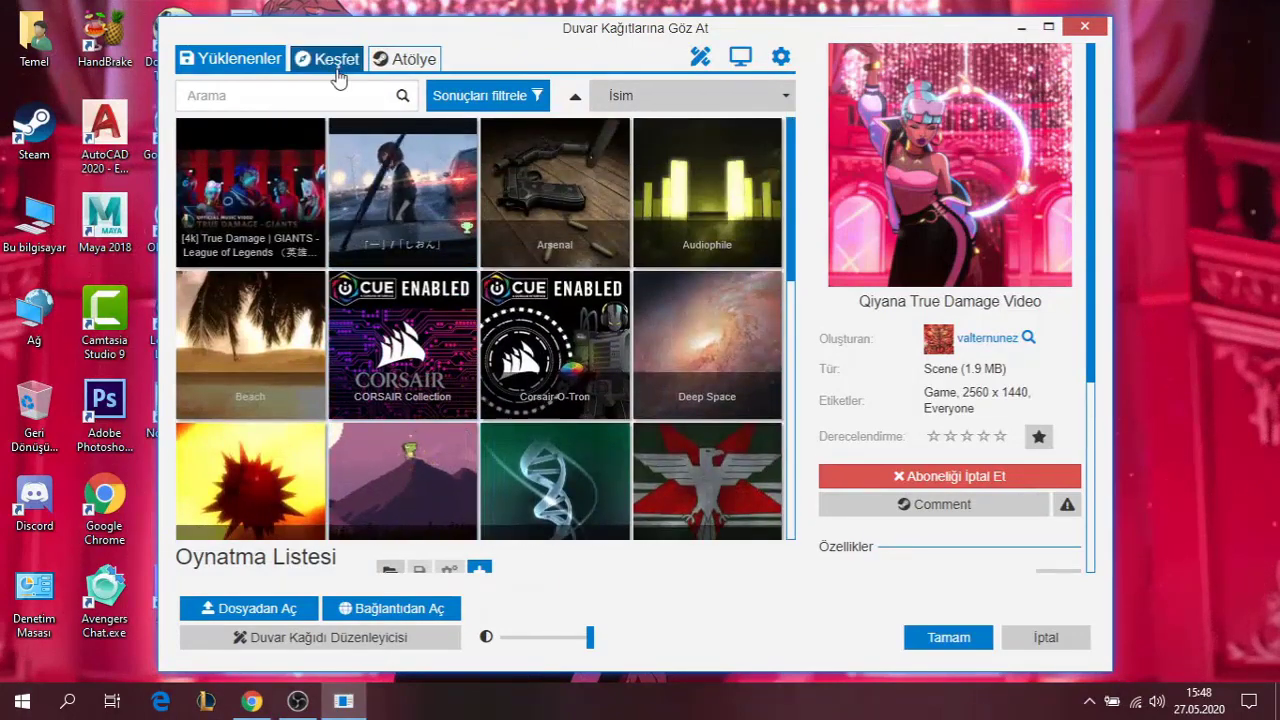
# - Check the Atölye wallpapers briefly and return to browsing the Yüklenenler collection
pyautogui.click(401, 58)
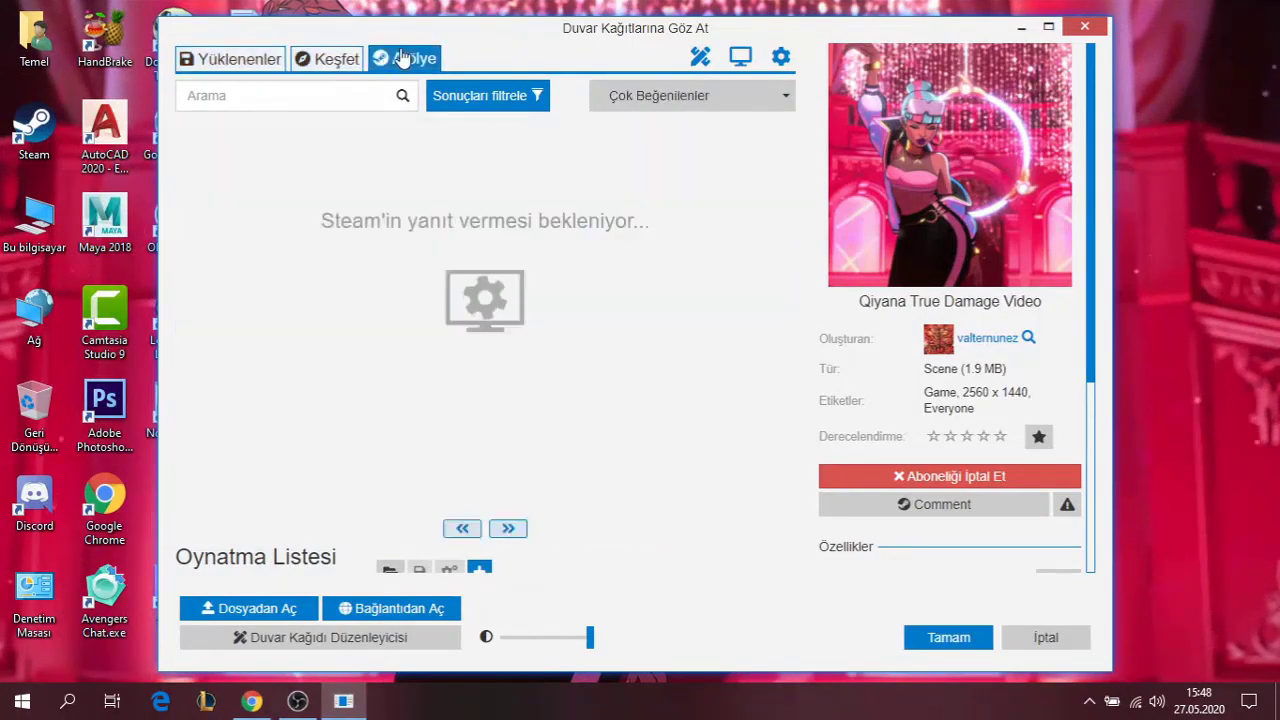
pyautogui.click(240, 60)
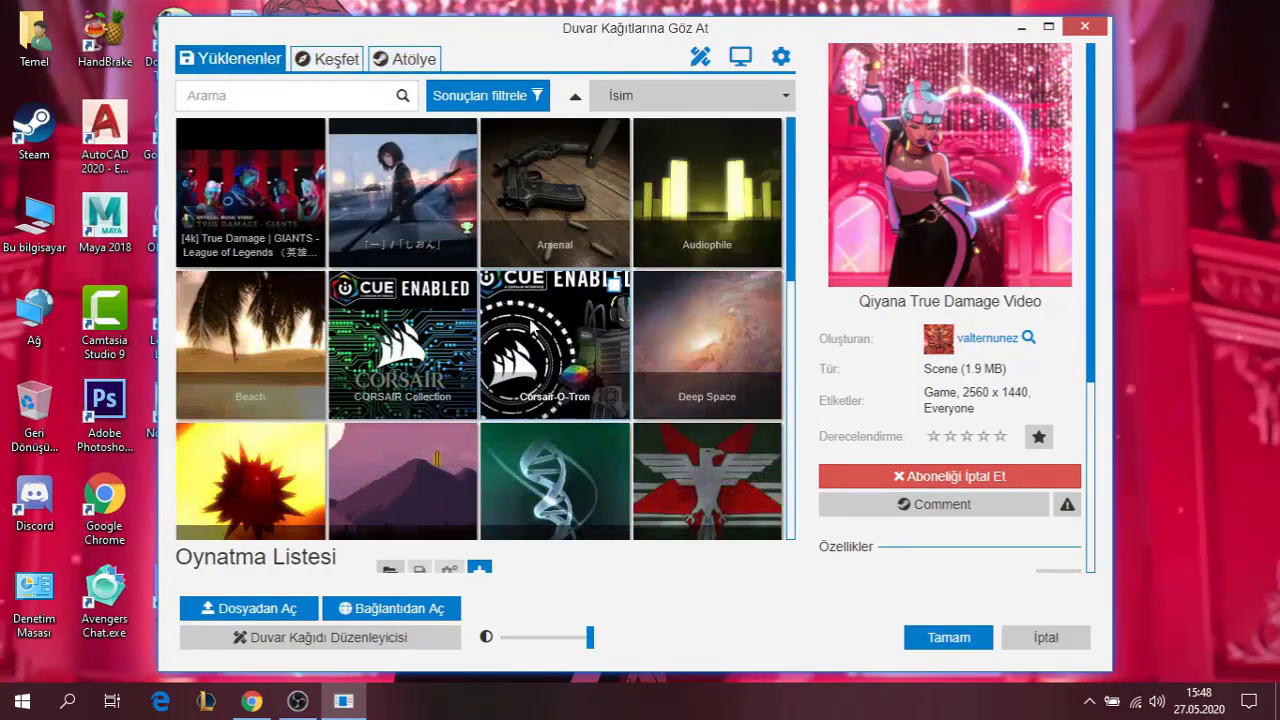
pyautogui.scroll(-7, 519, 318)
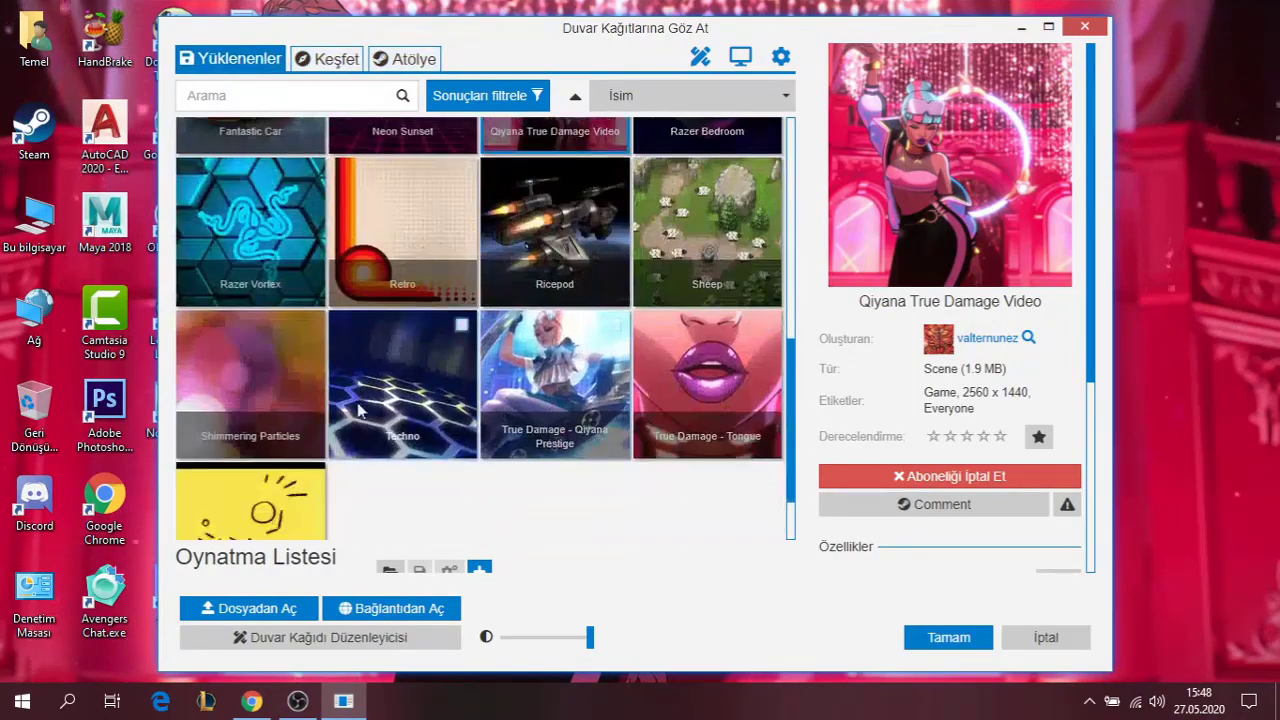
pyautogui.scroll(2, 272, 340)
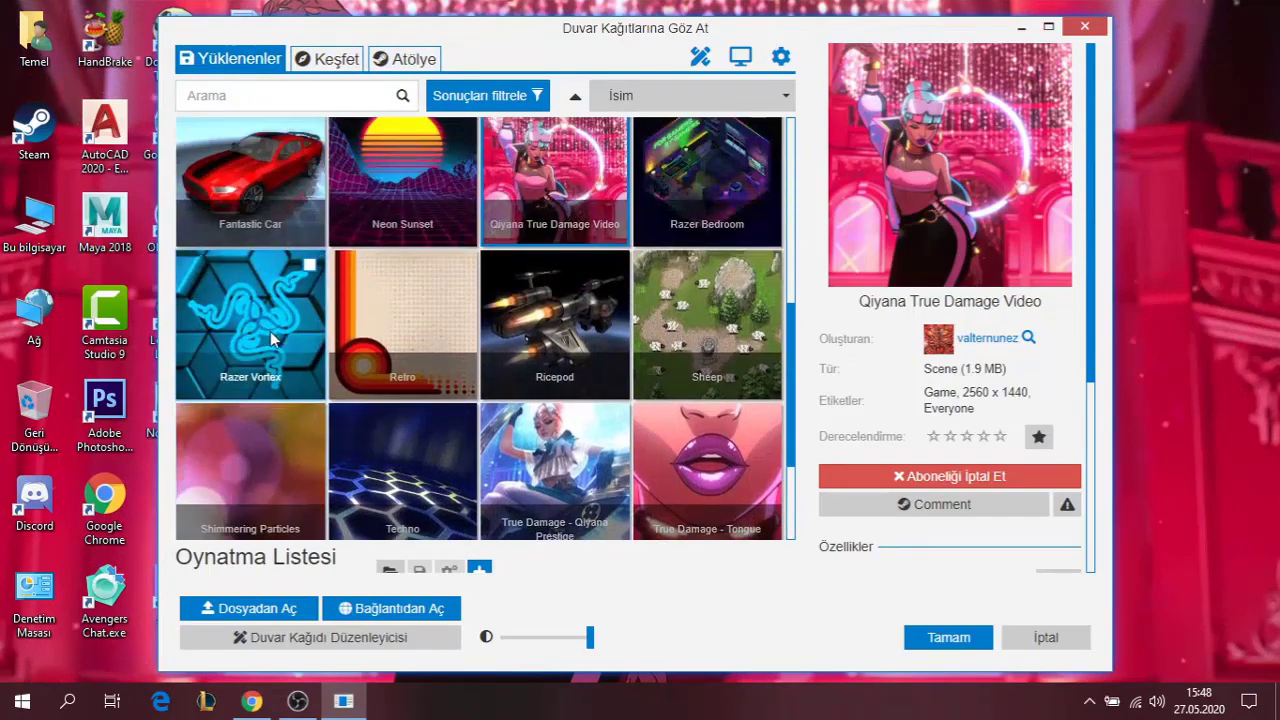
pyautogui.scroll(5, 256, 335)
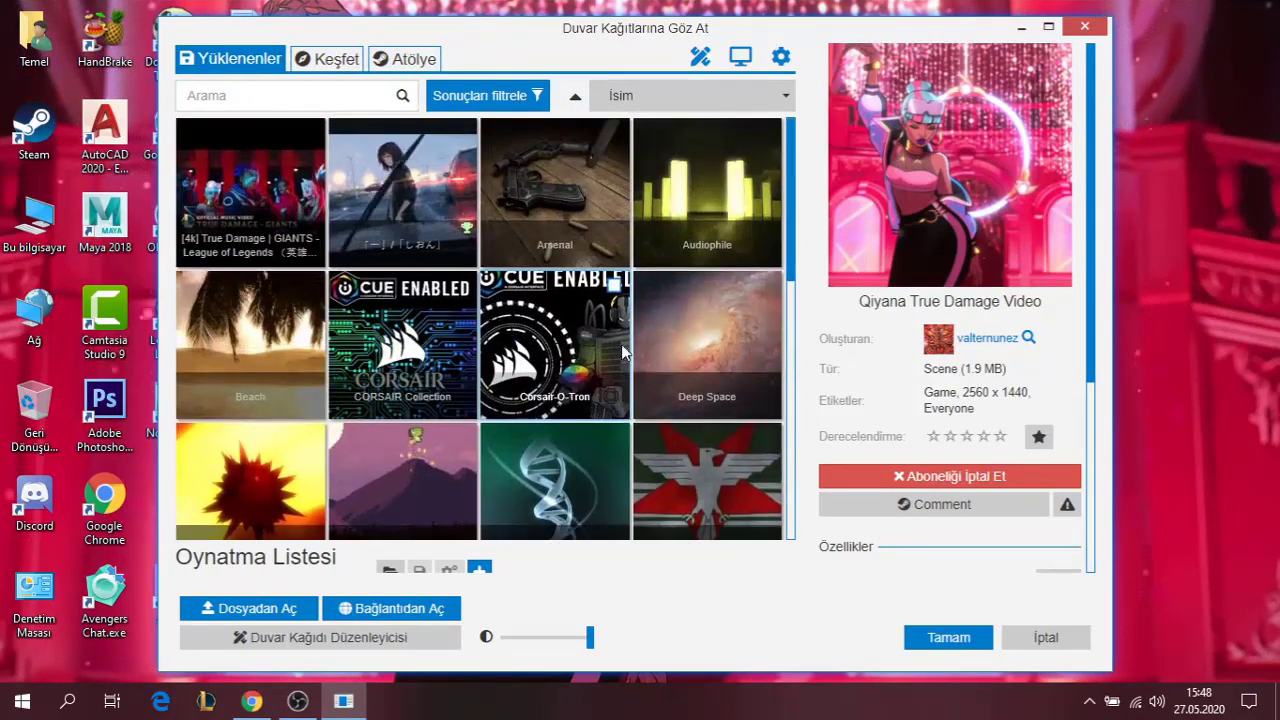
pyautogui.scroll(-1, 430, 390)
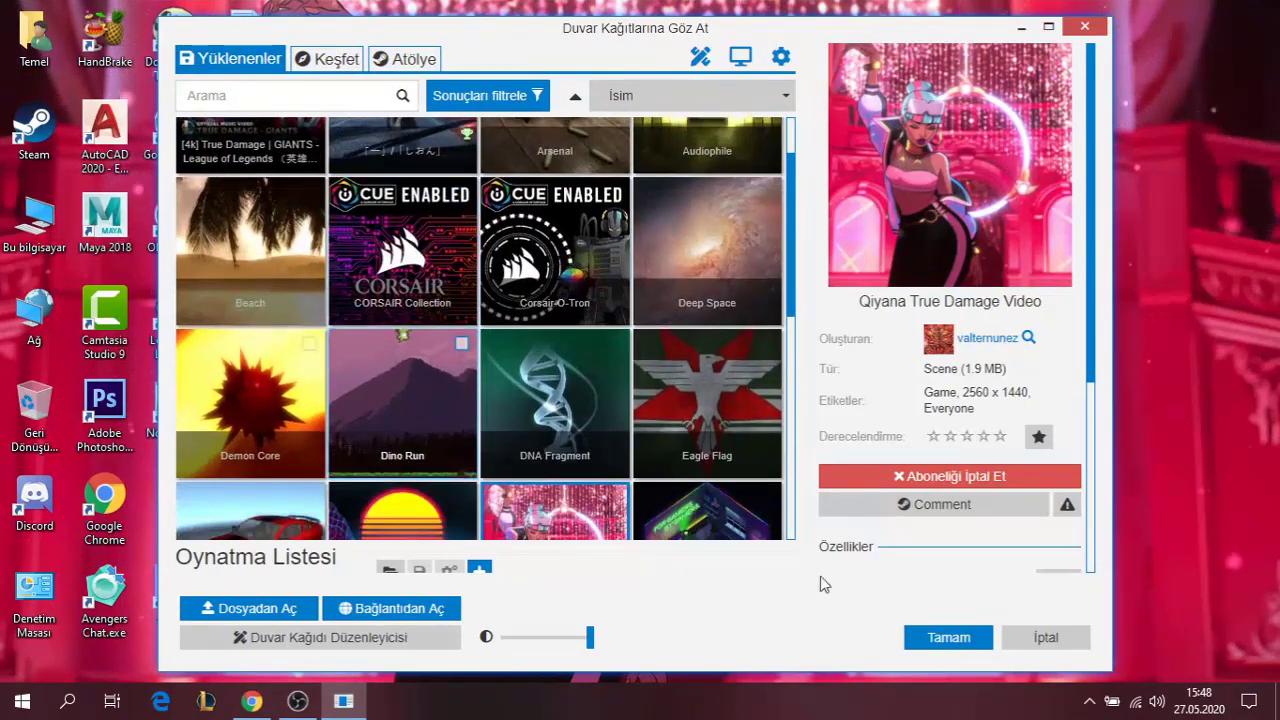
# - Try muting Wallpaper Engine with Sesi Kapat and restore its sound with Sesi Aç
pyautogui.rightClick(1120, 636)
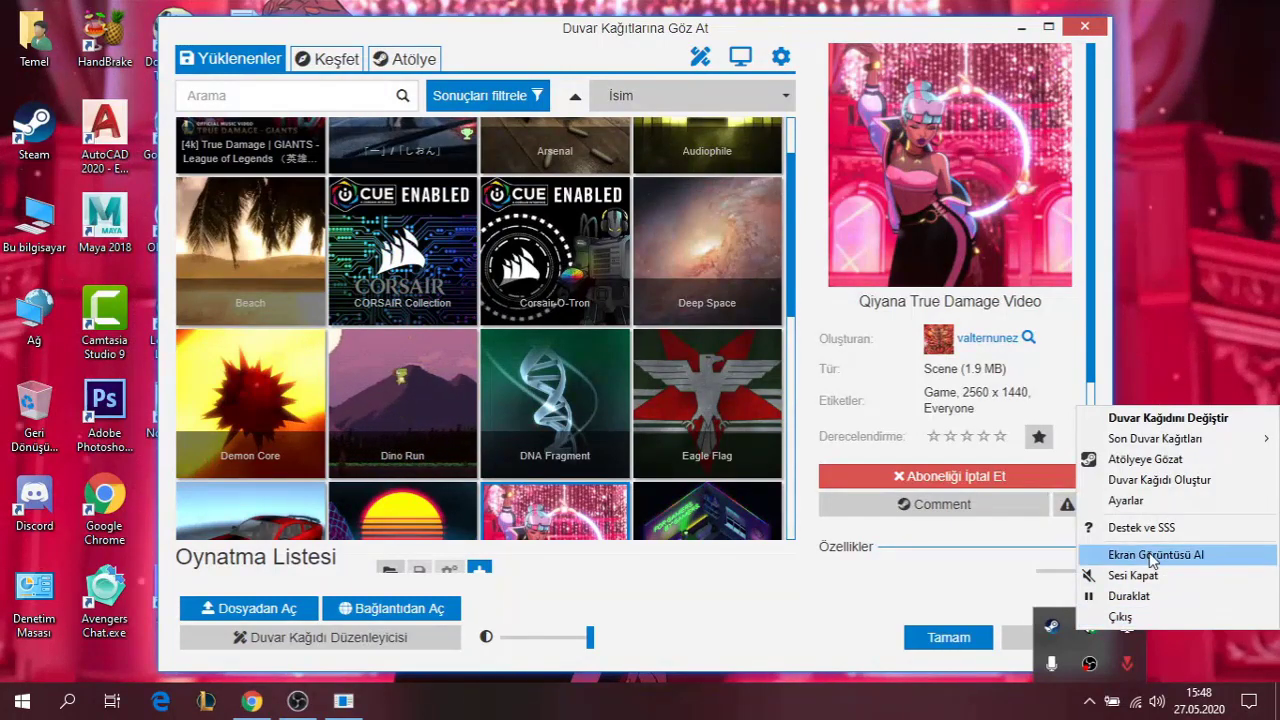
pyautogui.moveTo(1165, 446)
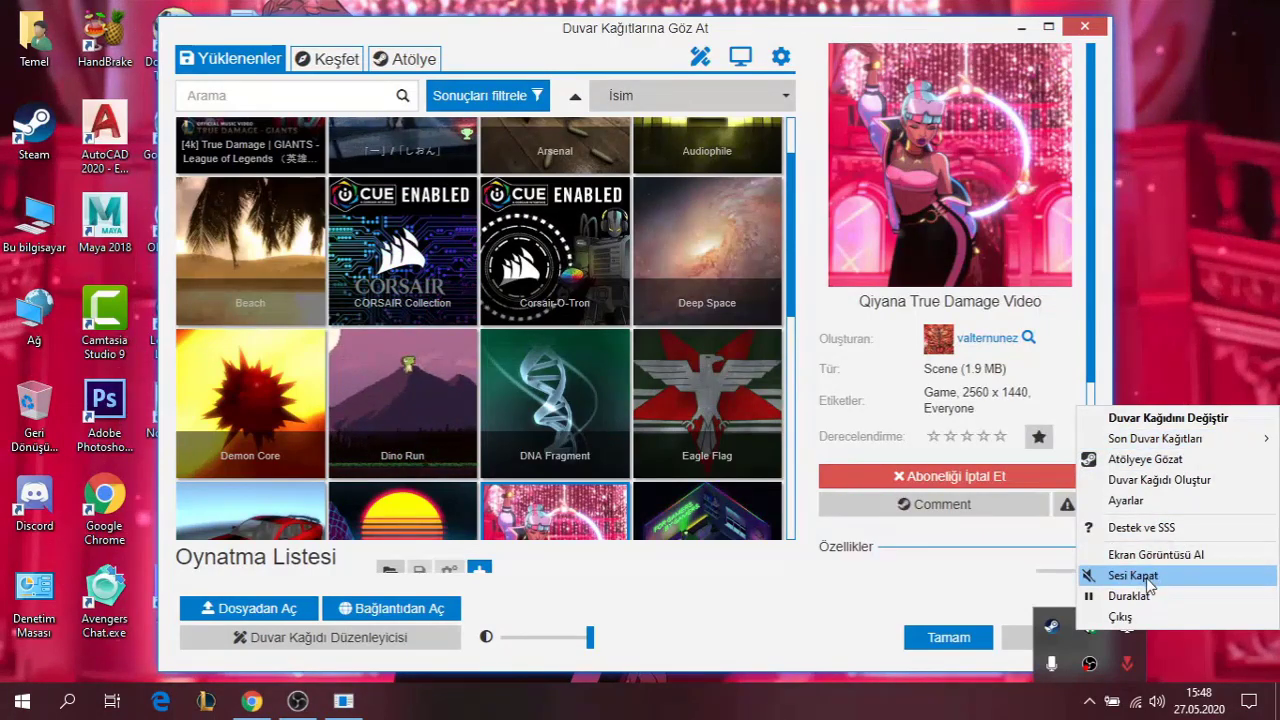
pyautogui.click(1137, 578)
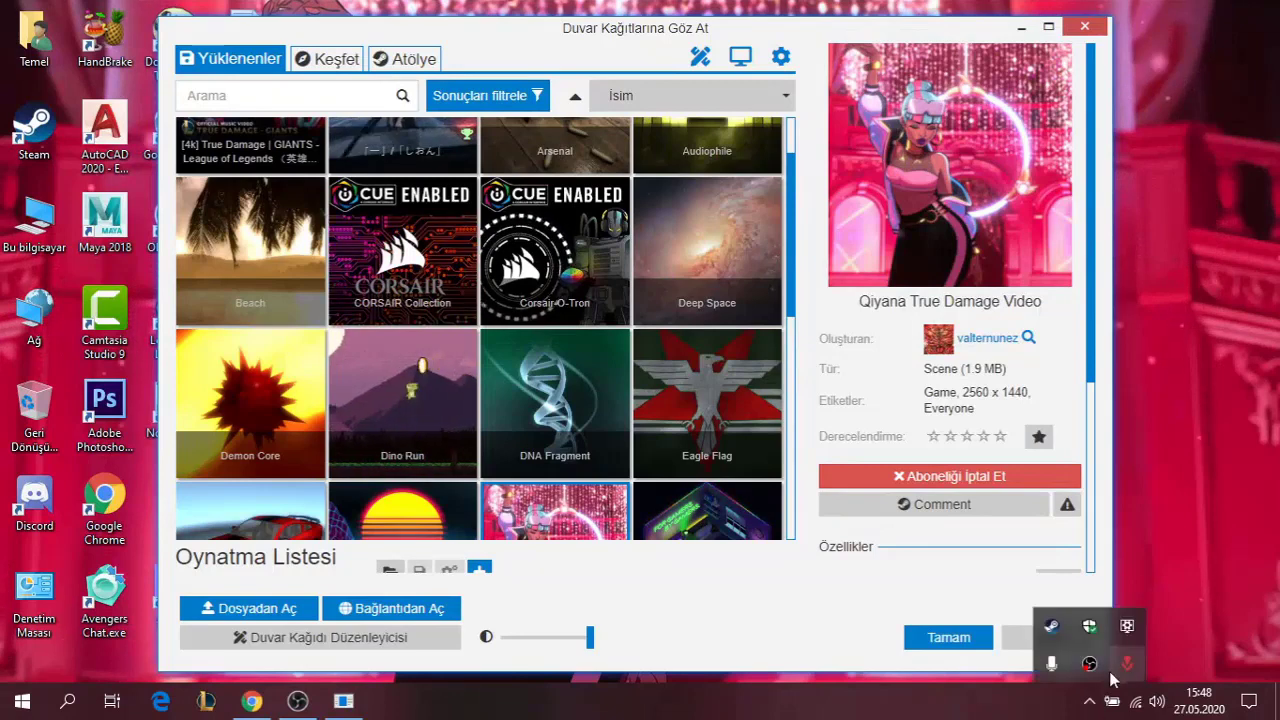
pyautogui.rightClick(1123, 628)
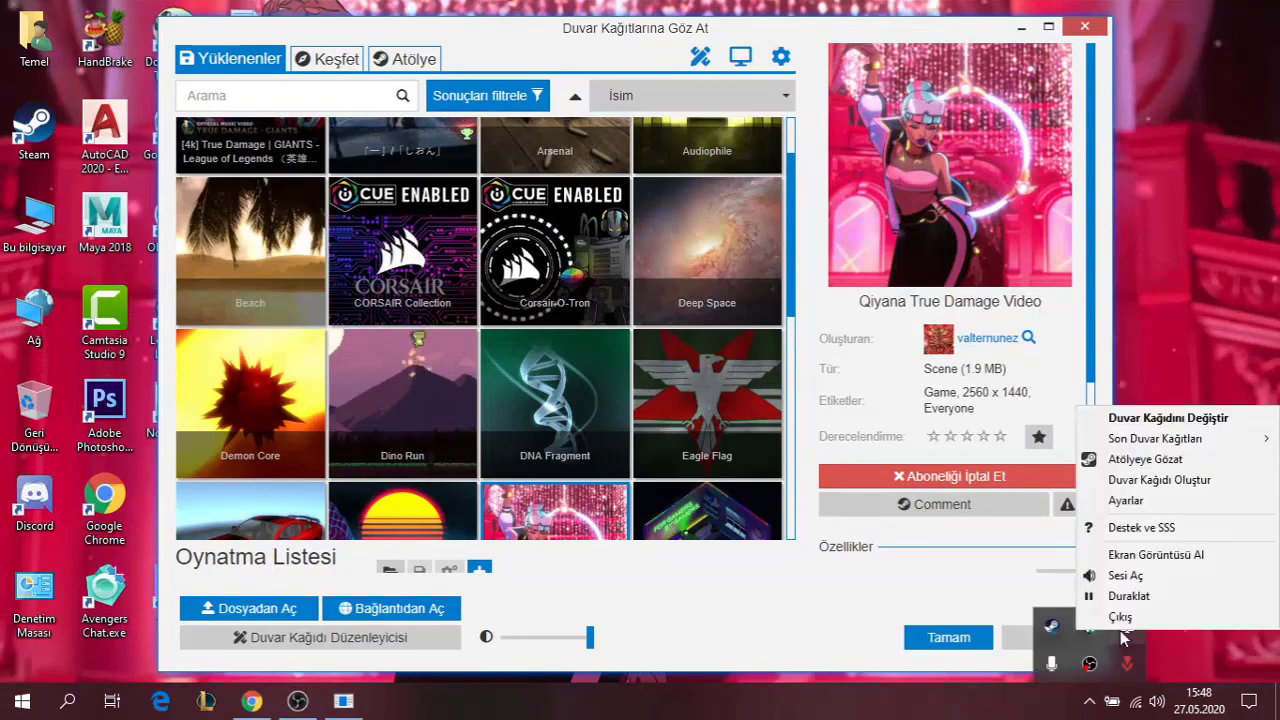
pyautogui.click(1141, 582)
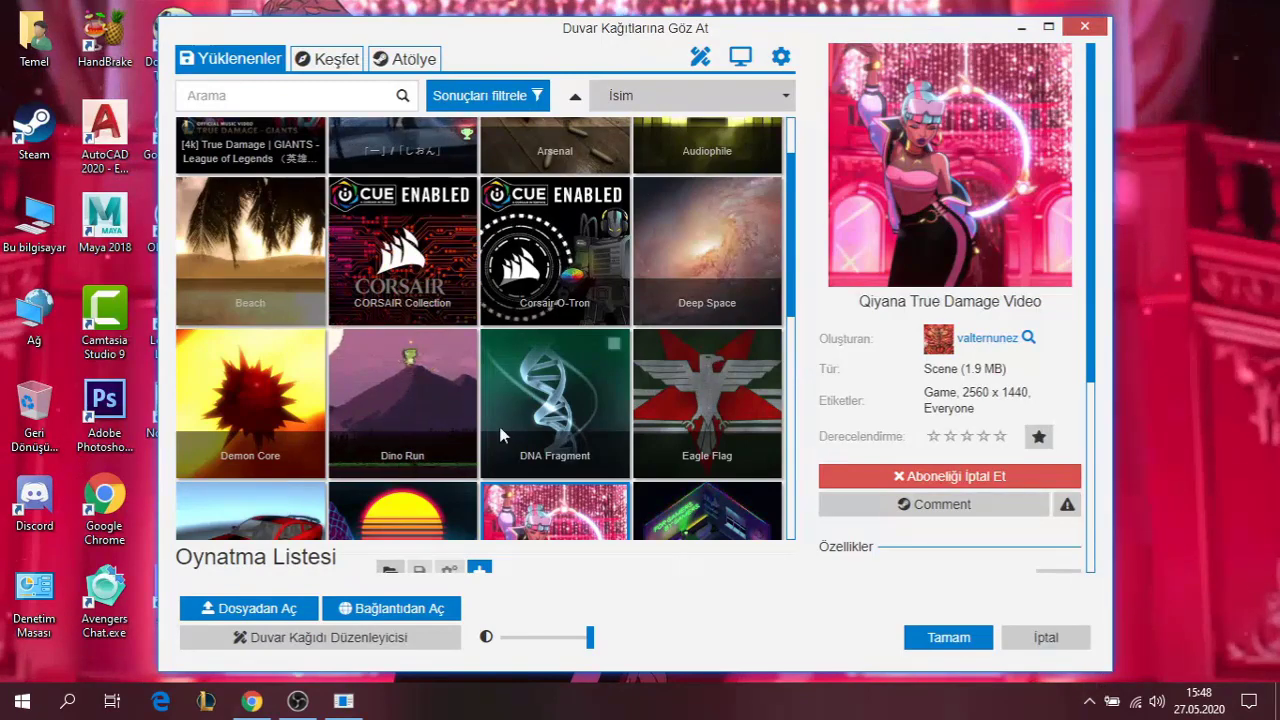
# - Select the installed True Damage Ekko Loop video as the desktop wallpaper
pyautogui.scroll(-5, 277, 434)
pyautogui.scroll(-1, 277, 480)
pyautogui.click(250, 440)
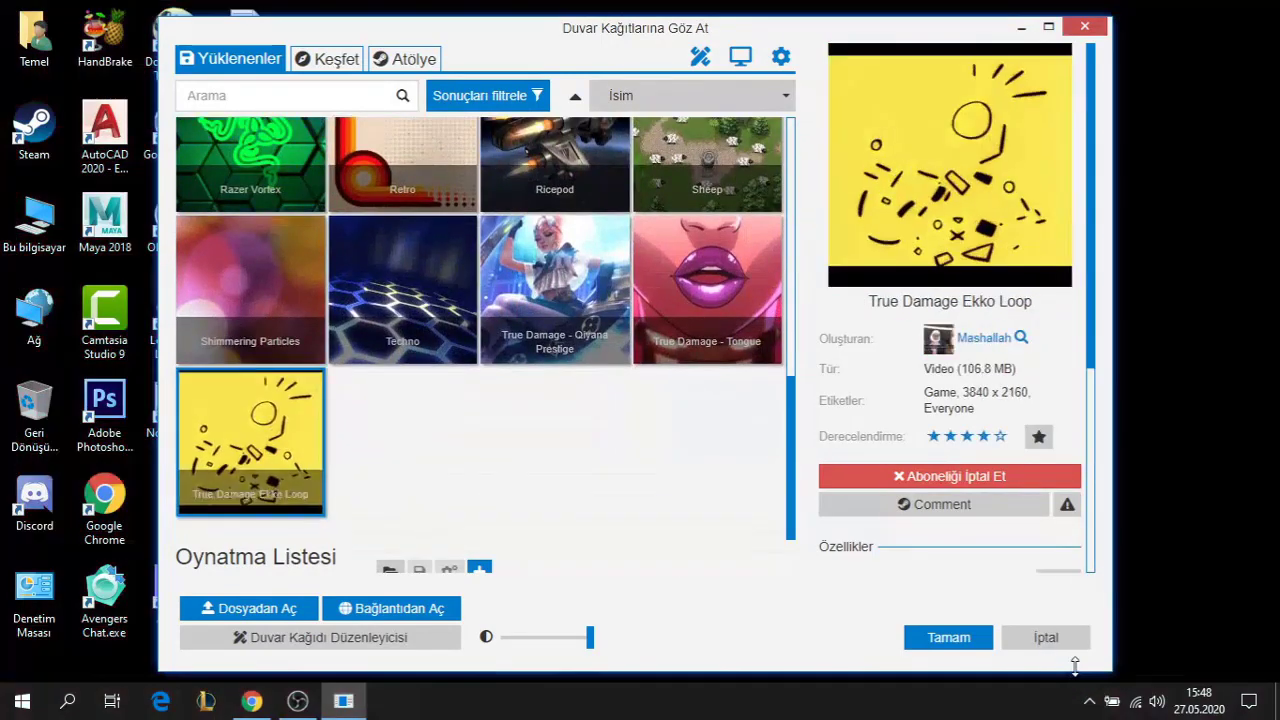
# - Mute the wallpaper's sound with Sesi Kapat and minimize the wallpaper browser to show the desktop
pyautogui.click(1089, 700)
pyautogui.rightClick(1090, 663)
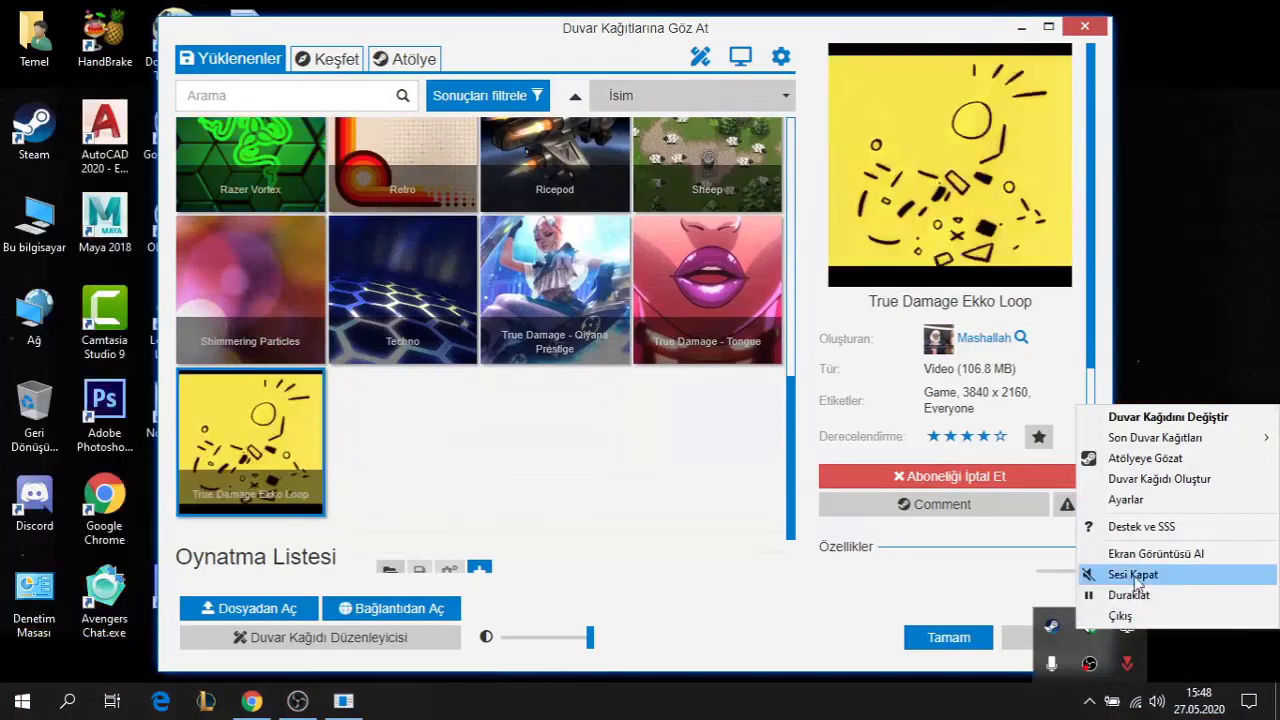
pyautogui.click(1137, 583)
pyautogui.click(1021, 27)
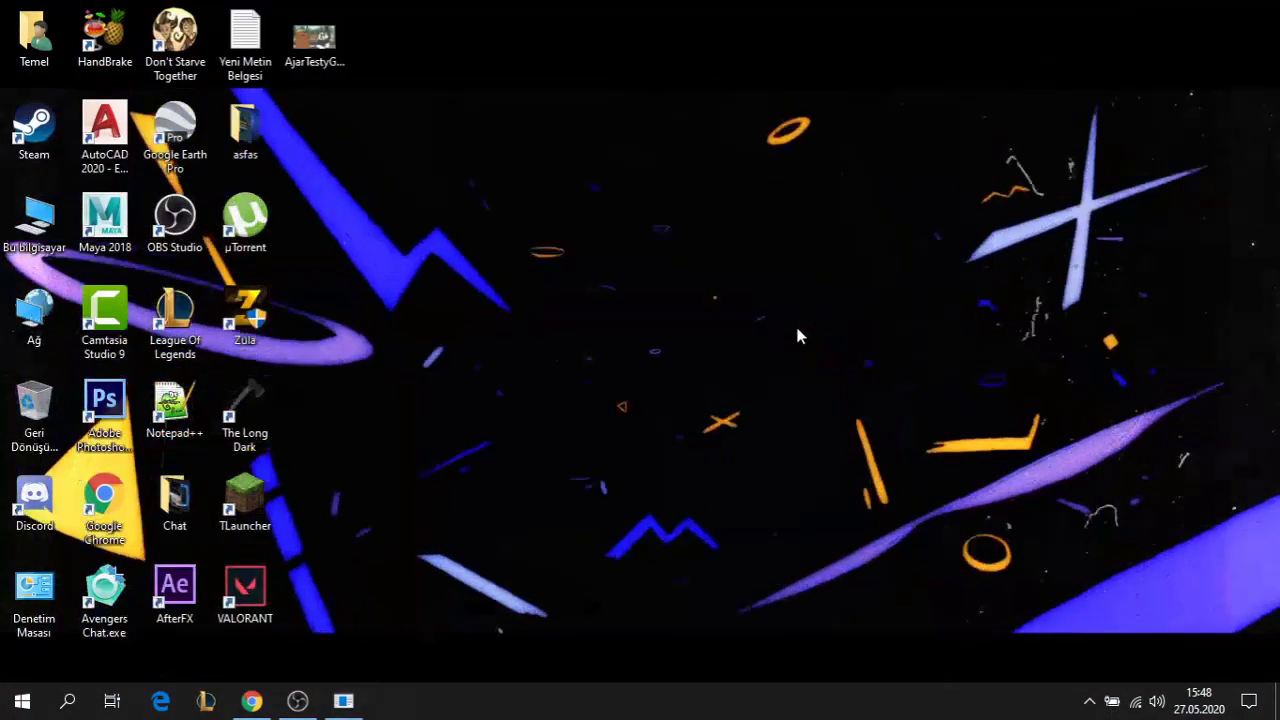